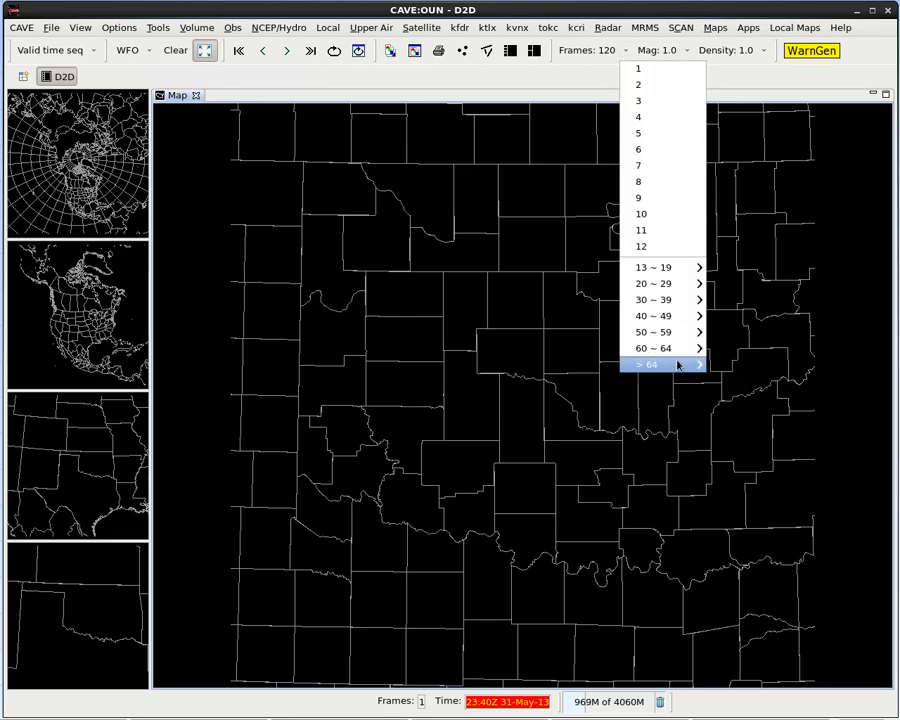
# - Set the frame count to 120 and load the kcri All Tilts base data four-panel display
pyautogui.moveTo(700, 364)
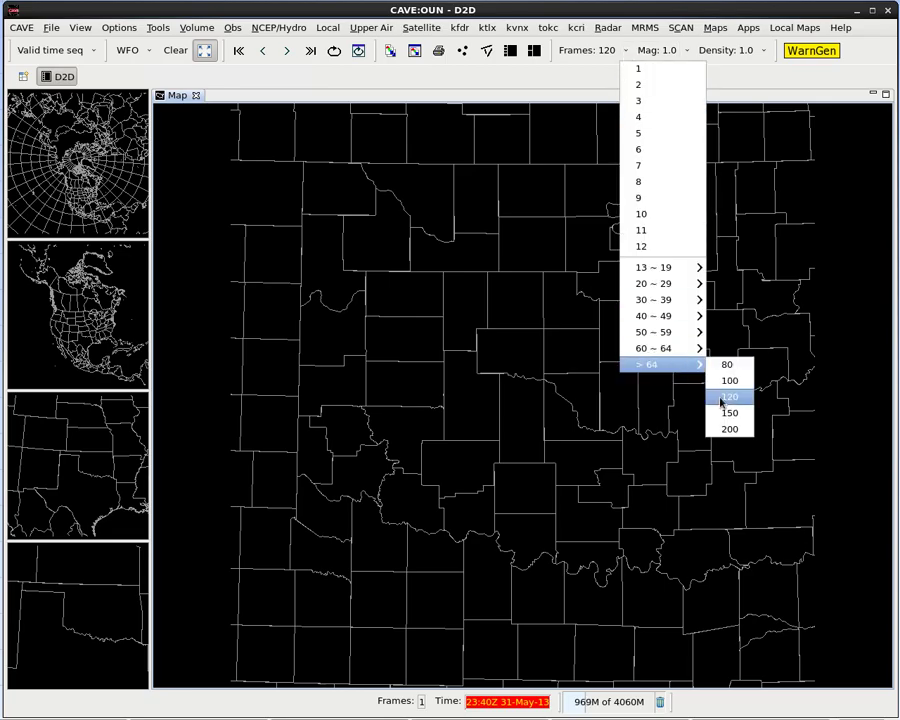
pyautogui.click(722, 400)
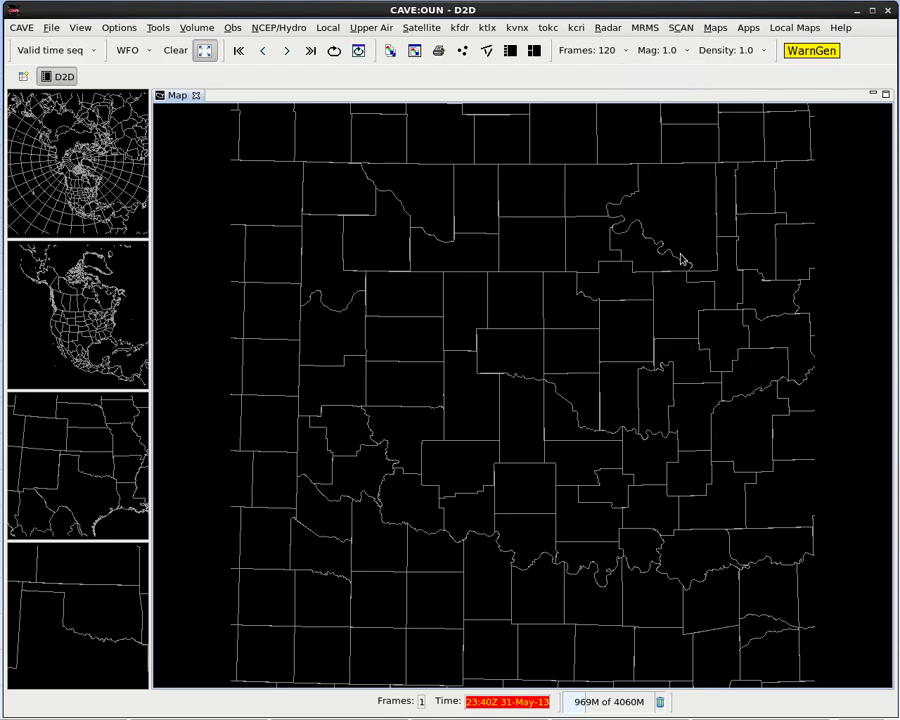
pyautogui.click(576, 28)
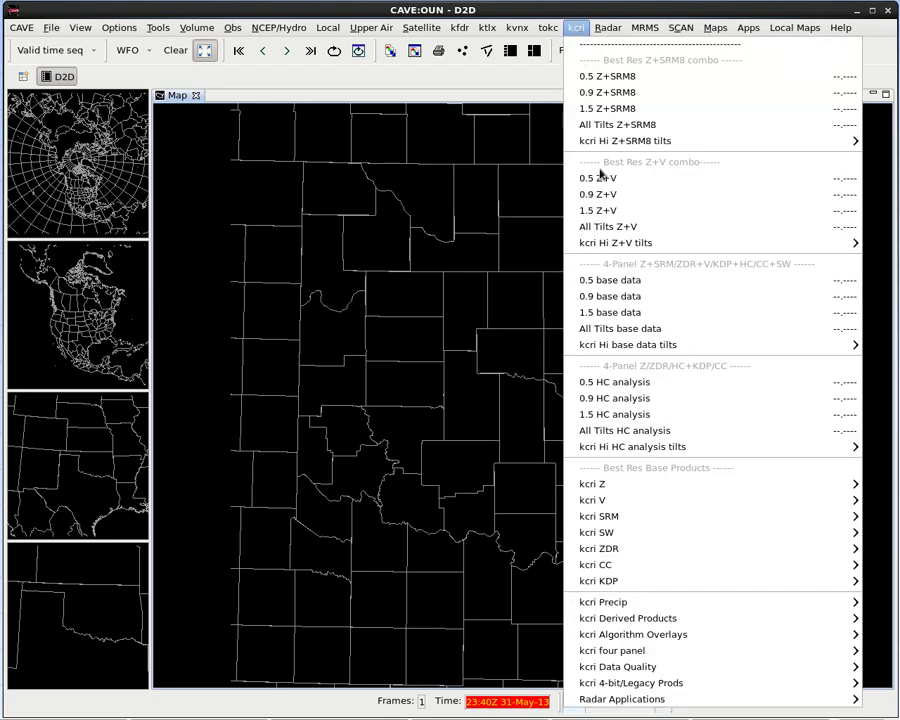
pyautogui.click(724, 336)
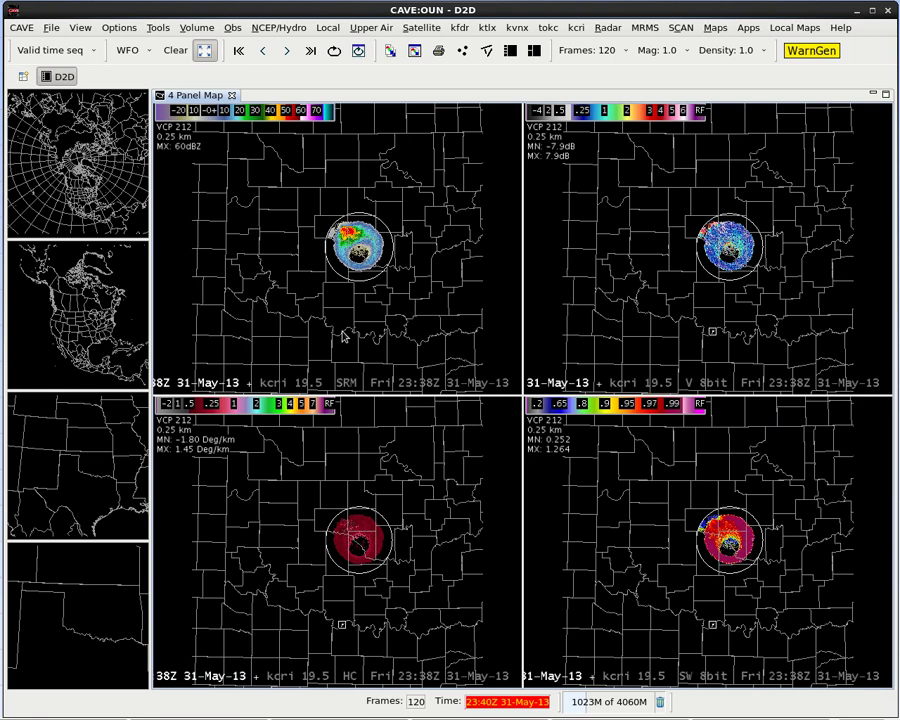
# - Change the display to the 0.5 tilt and zoom in on the storm at the northeastern end of the line
pyautogui.press('Up')
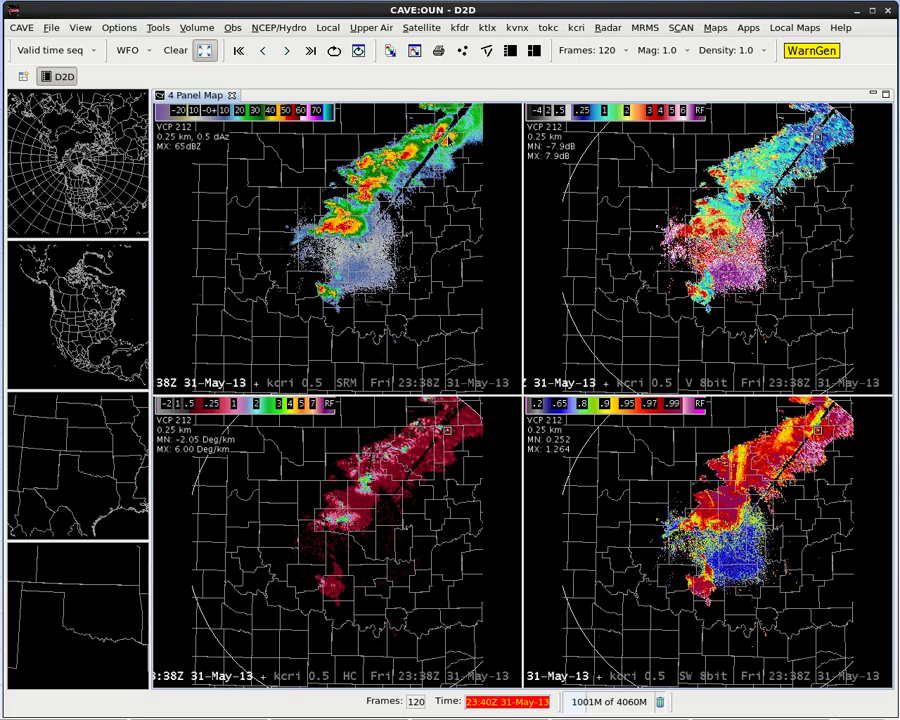
pyautogui.moveTo(452, 132); pyautogui.dragTo(376, 226)
pyautogui.scroll(5, 377, 227)
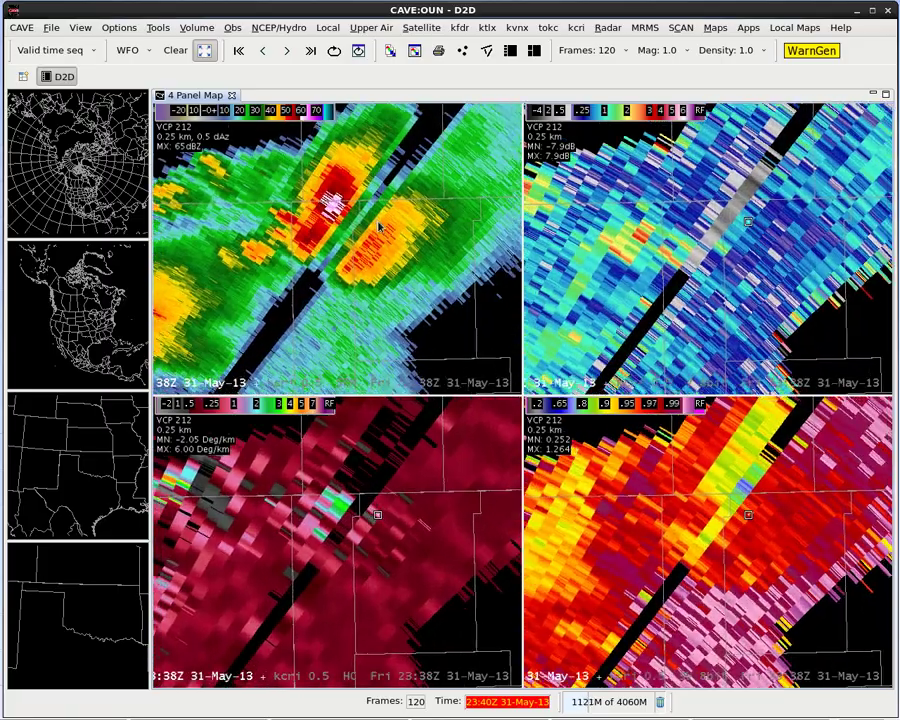
pyautogui.scroll(1, 378, 227)
pyautogui.moveTo(328, 232); pyautogui.dragTo(352, 234)
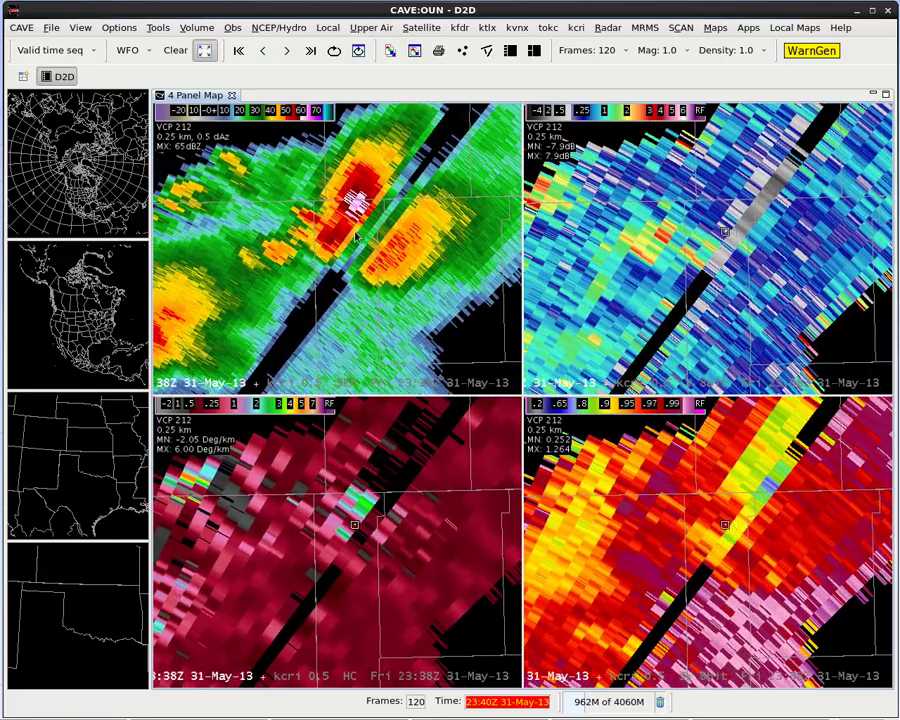
pyautogui.scroll(2, 380, 232)
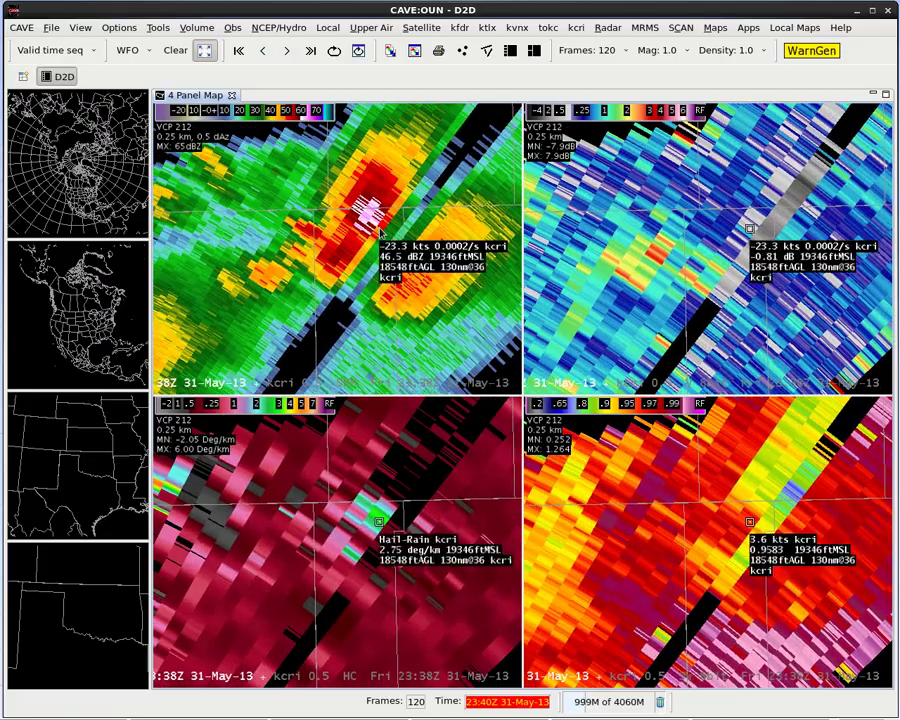
pyautogui.moveTo(380, 232); pyautogui.dragTo(444, 210)
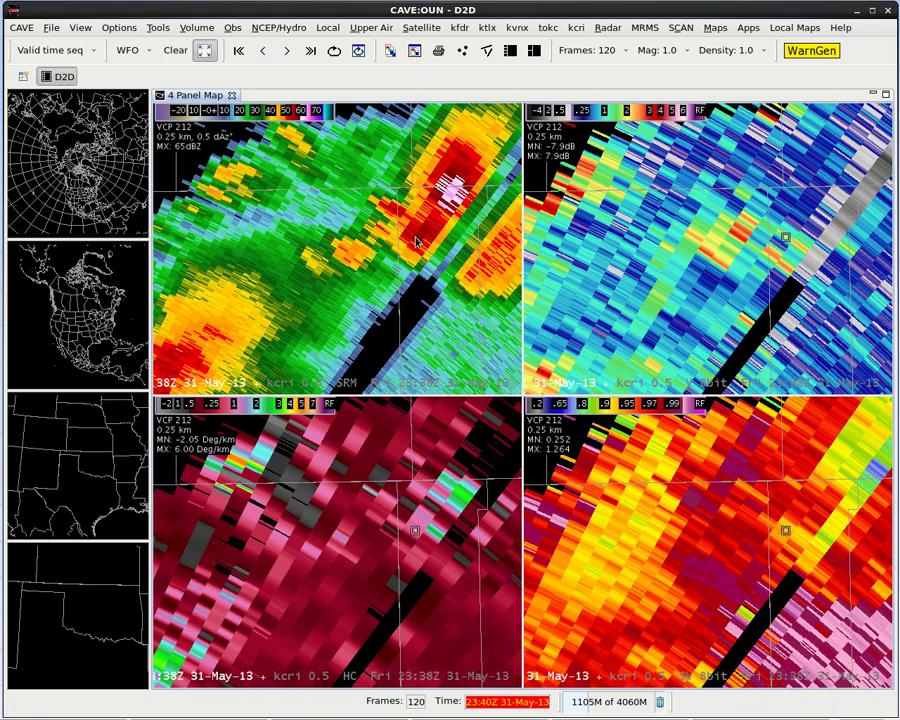
# - Go back through the 0.5 tilt frames to the 23:06Z scan
pyautogui.press('Left')
pyautogui.press('Left')
pyautogui.press('Left')
pyautogui.press('Left')
pyautogui.press('Left')
pyautogui.press('Left')
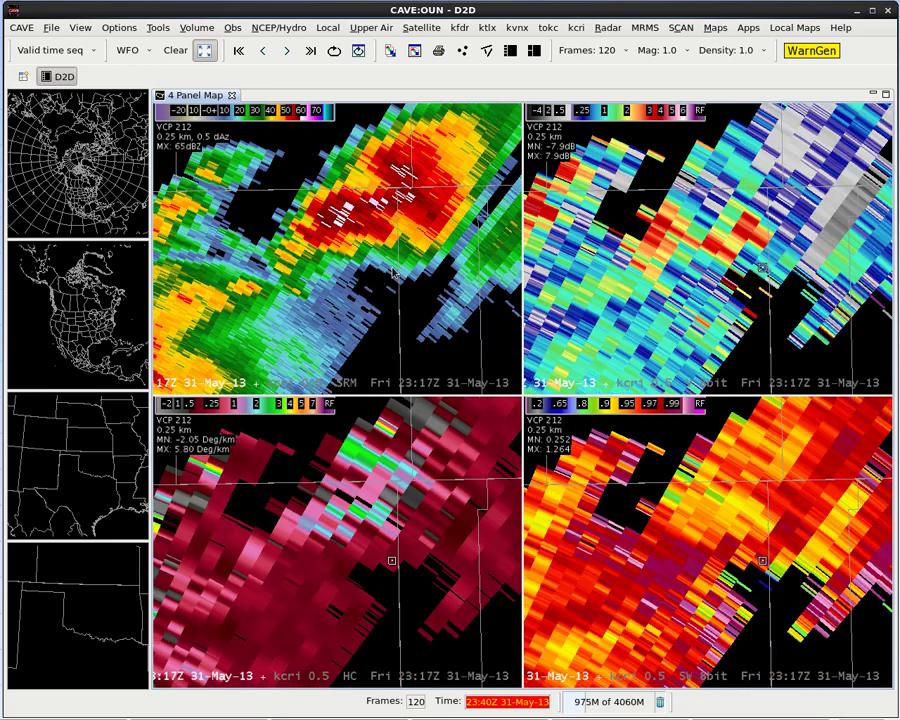
pyautogui.press('Left')
pyautogui.press('Left')
pyautogui.press('Left')
pyautogui.press('Left')
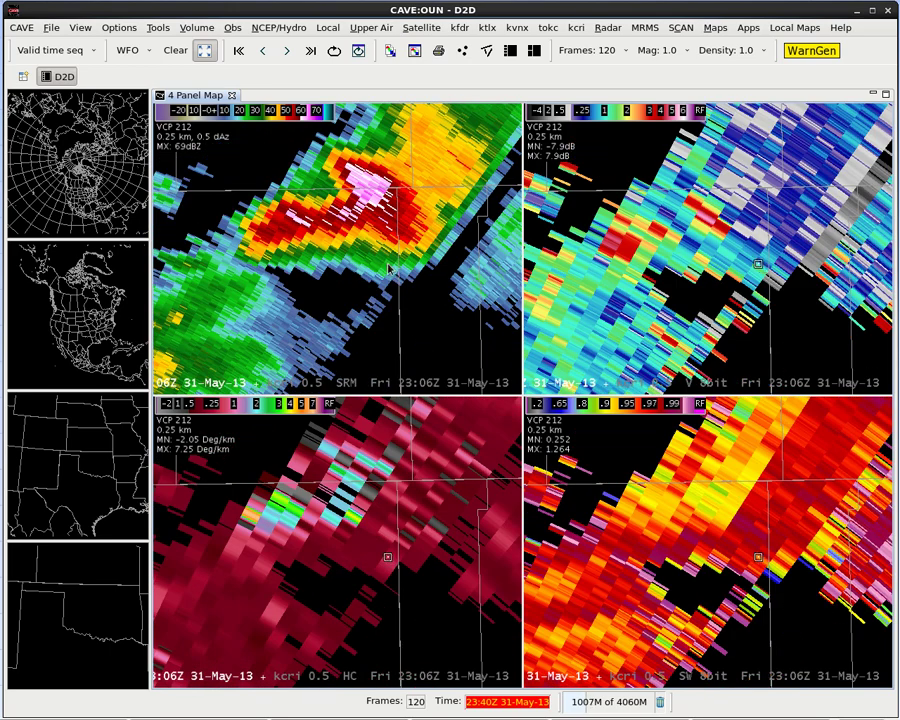
# - Center the storm and toggle between the panels' paired products, ending on SRM, V, HC and SW
pyautogui.moveTo(390, 268); pyautogui.dragTo(326, 224)
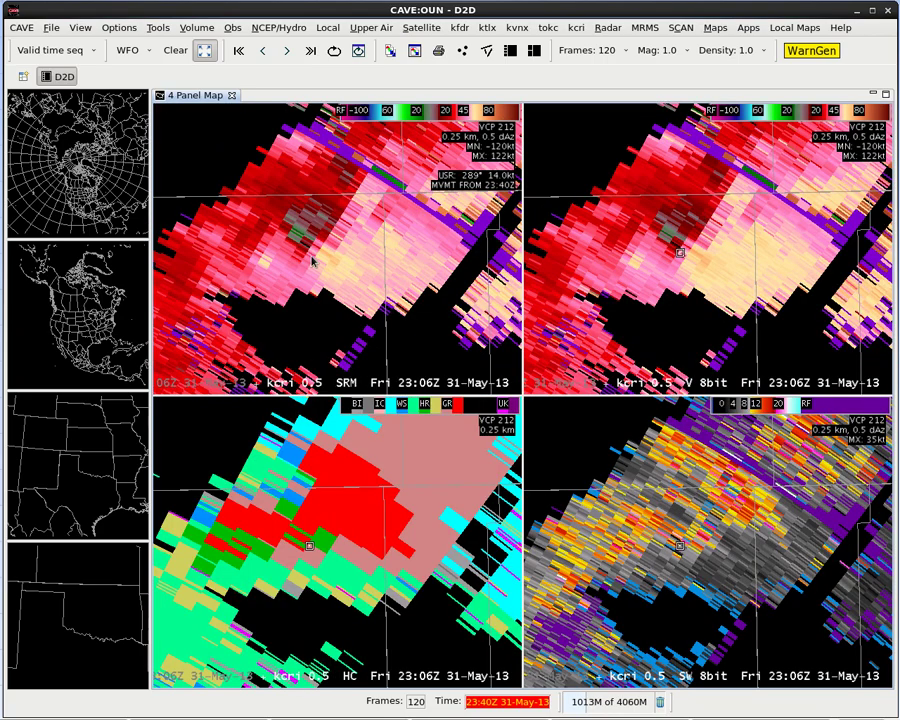
pyautogui.press('KP_Decimal')
pyautogui.press('KP_Decimal')
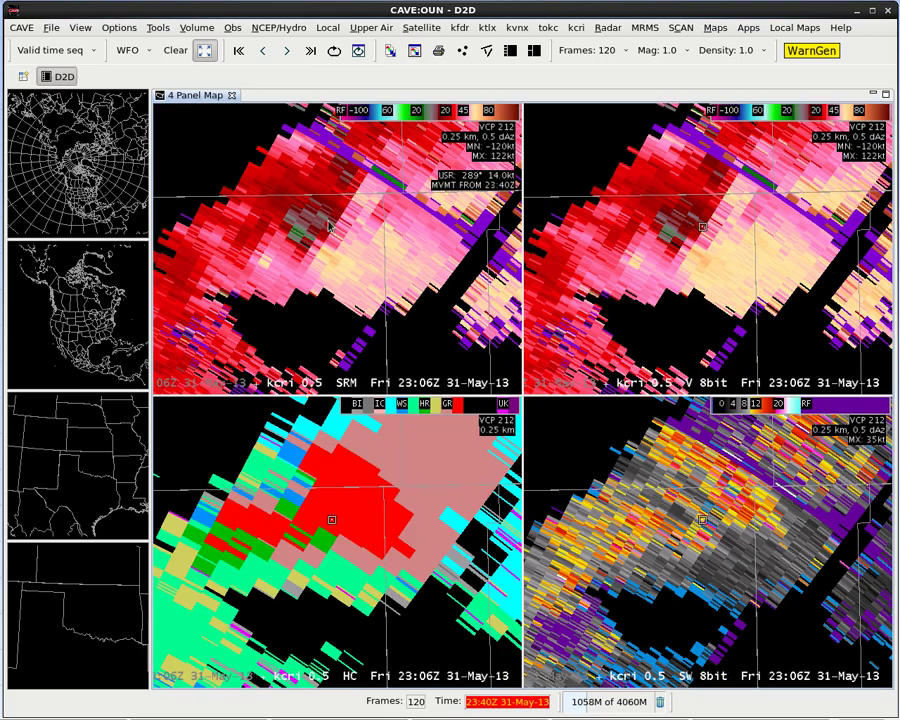
pyautogui.press('KP_Decimal')
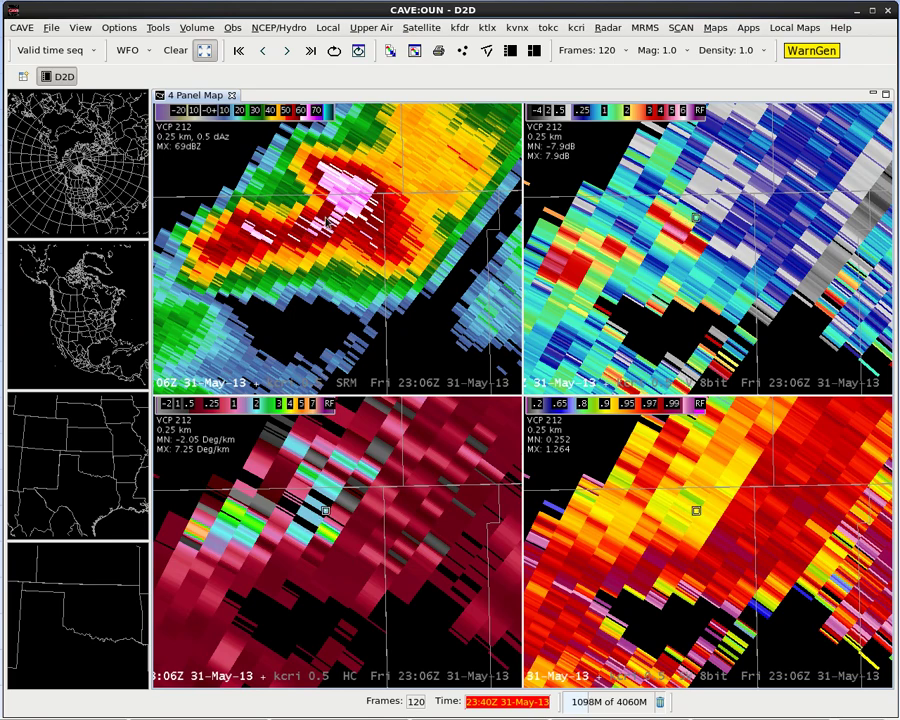
pyautogui.press('KP_Decimal')
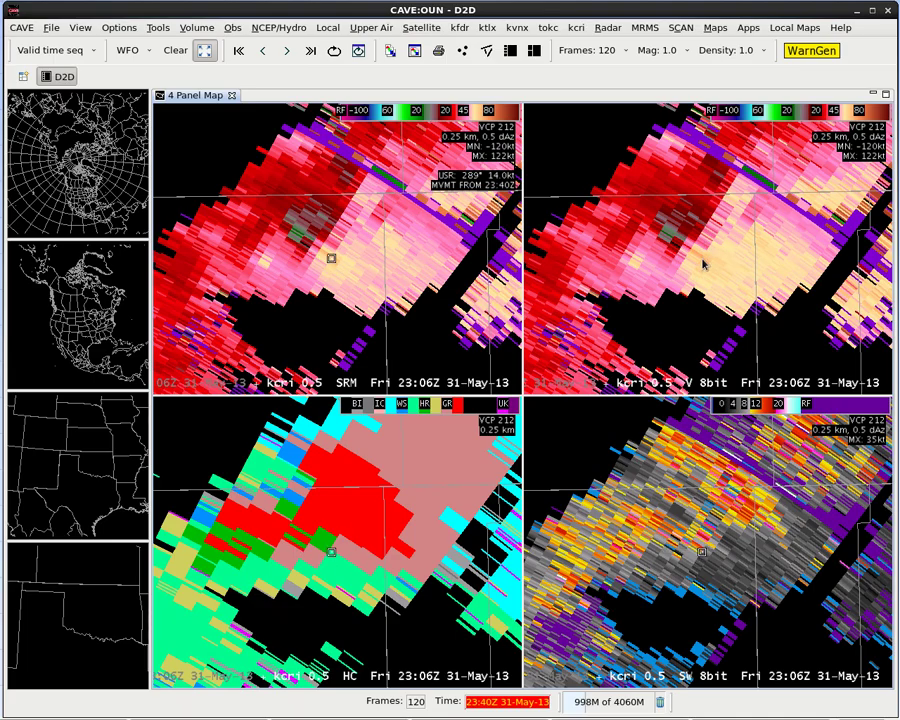
# - Sample the radar values in the V panel at the boundary between the storm's contrasting velocities
pyautogui.middleClick(698, 258)
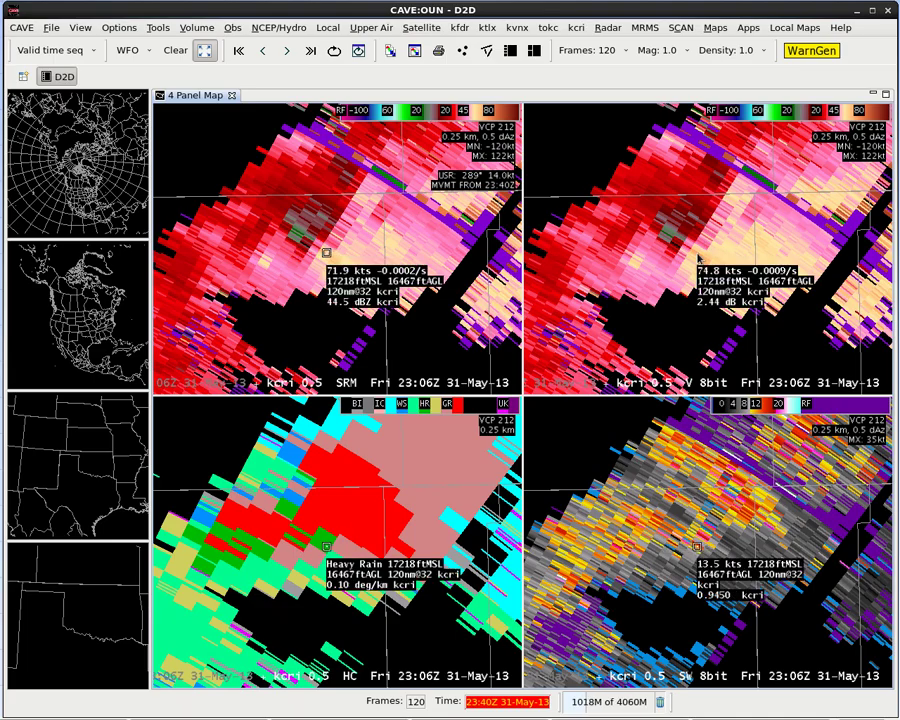
pyautogui.scroll(4, 698, 258)
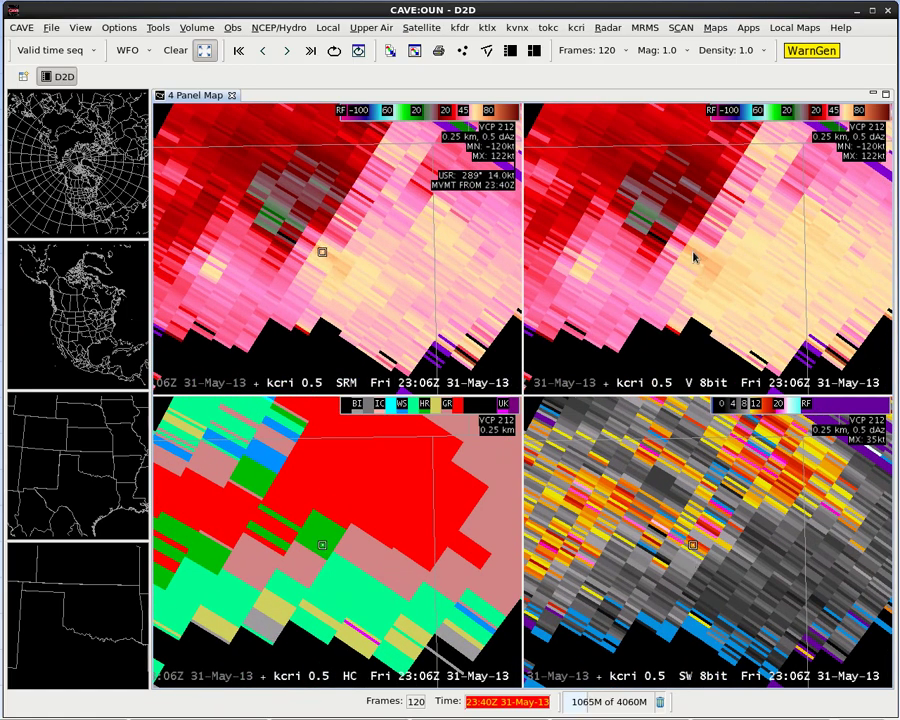
pyautogui.middleClick(694, 258)
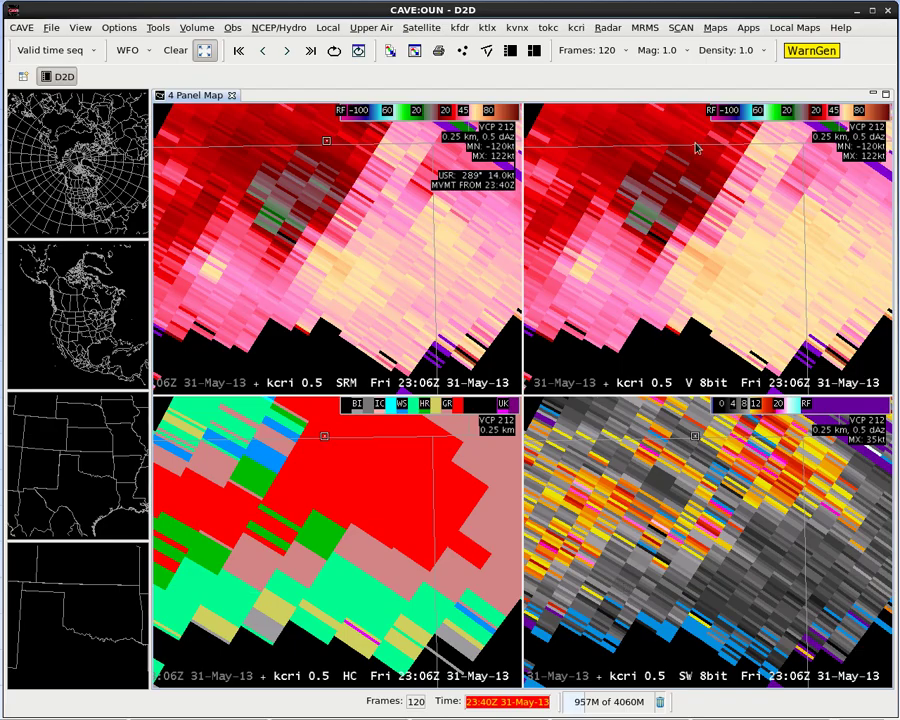
# - Examine the storm's velocity signature in the SRM and V panels, both in its wider surroundings and up close
pyautogui.scroll(-1, 673, 283)
pyautogui.scroll(-4, 673, 283)
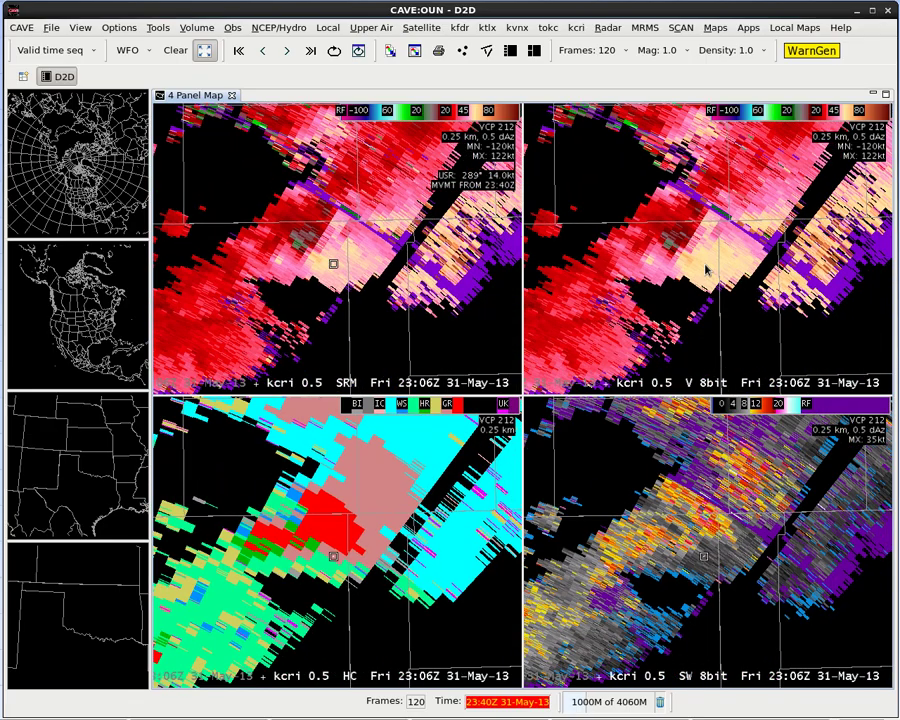
pyautogui.scroll(-2, 682, 237)
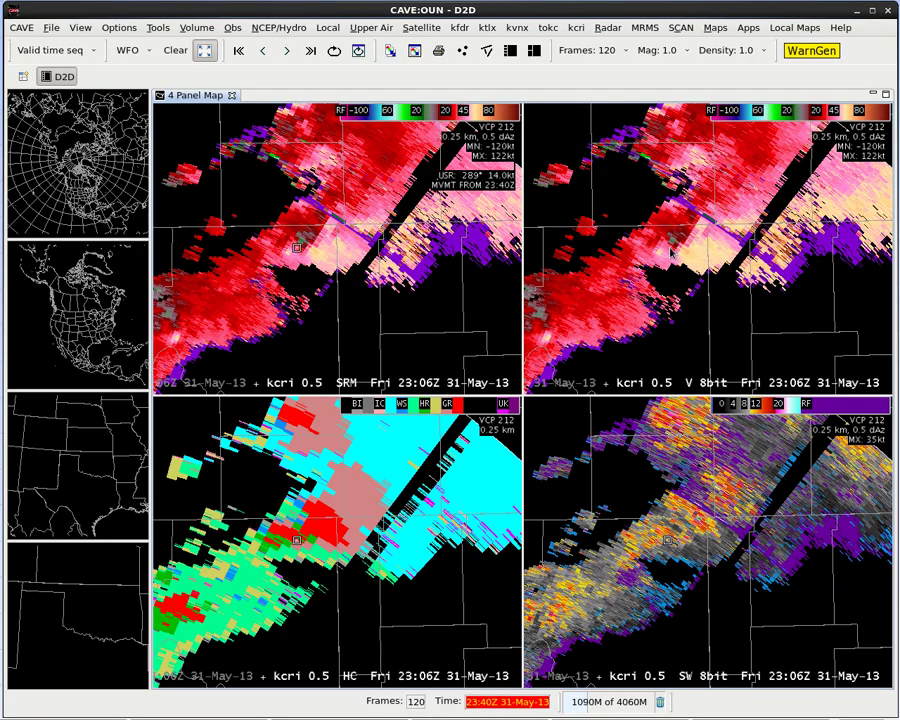
pyautogui.scroll(2, 655, 252)
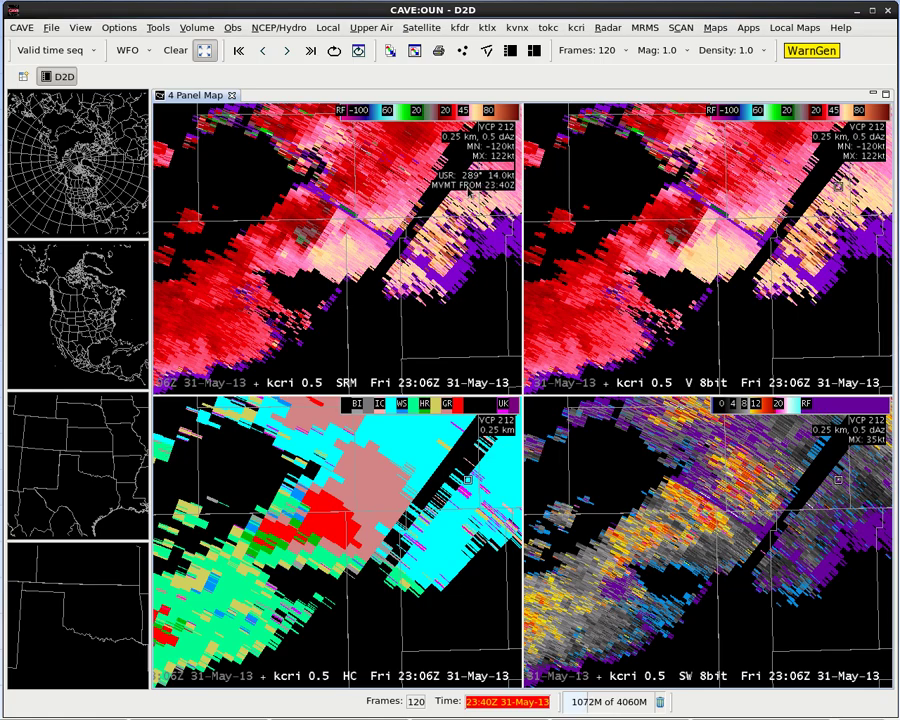
pyautogui.scroll(2, 287, 231)
pyautogui.scroll(1, 287, 231)
pyautogui.scroll(1, 345, 262)
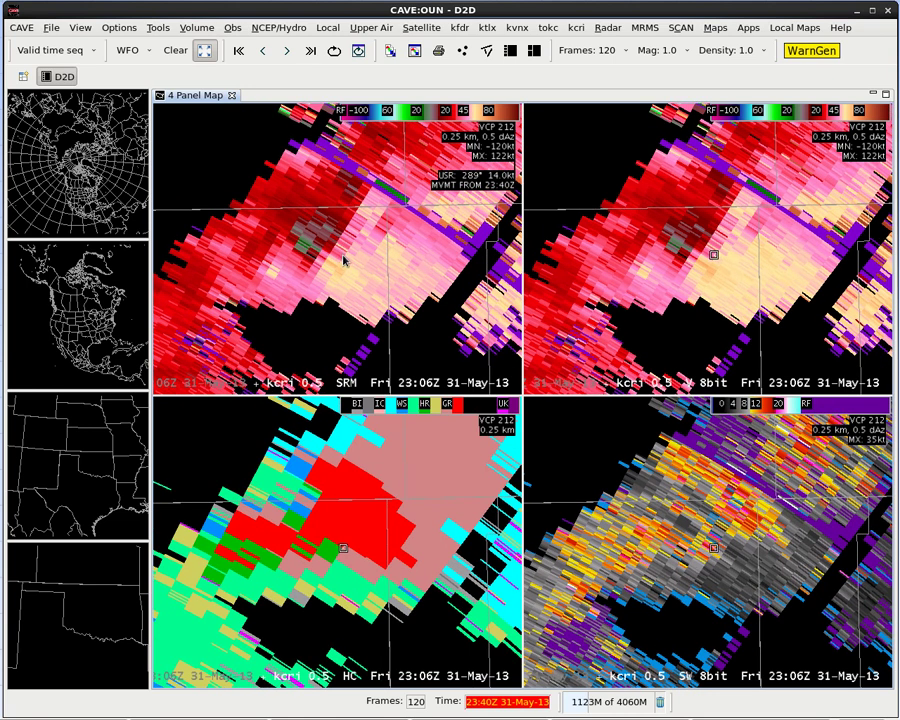
pyautogui.scroll(1, 325, 241)
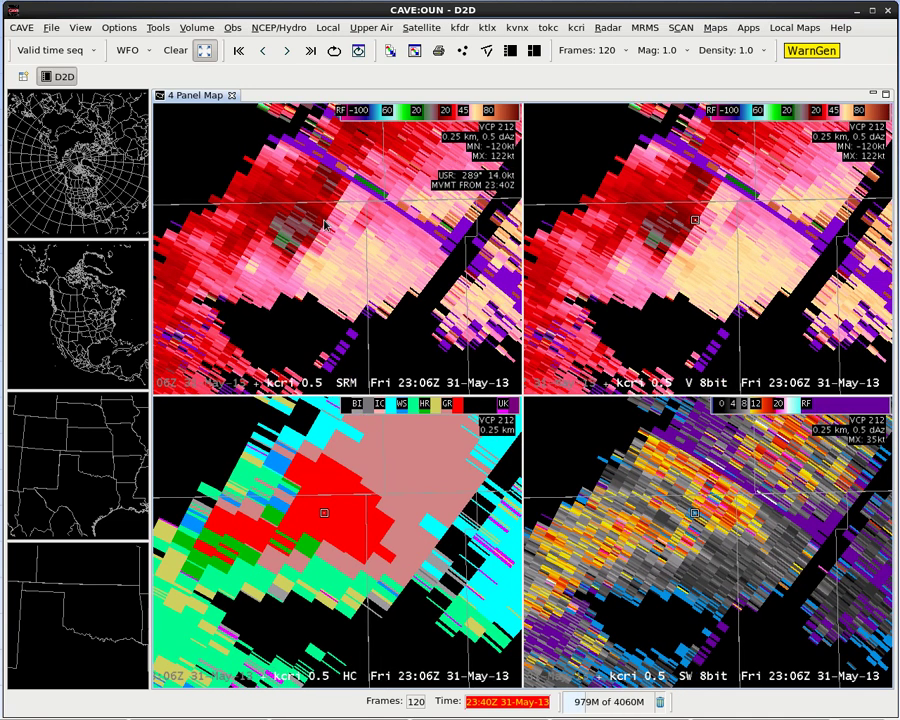
# - Open the Radar Display Controls and arrange the dialog and map so the storm stays visible in the SRM panel
pyautogui.click(160, 30)
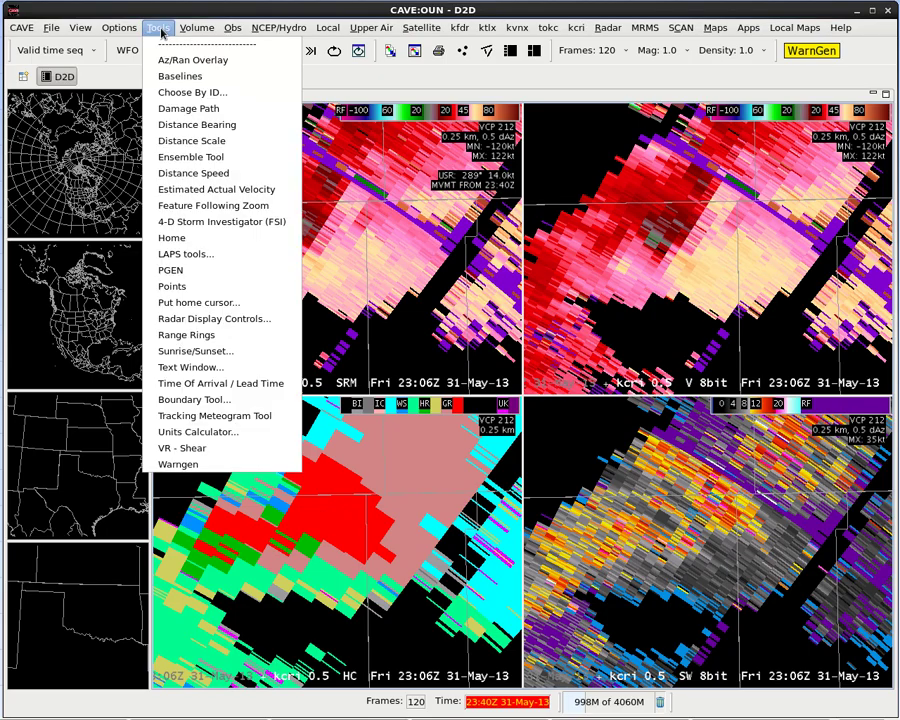
pyautogui.click(285, 320)
pyautogui.moveTo(531, 90); pyautogui.dragTo(232, 135)
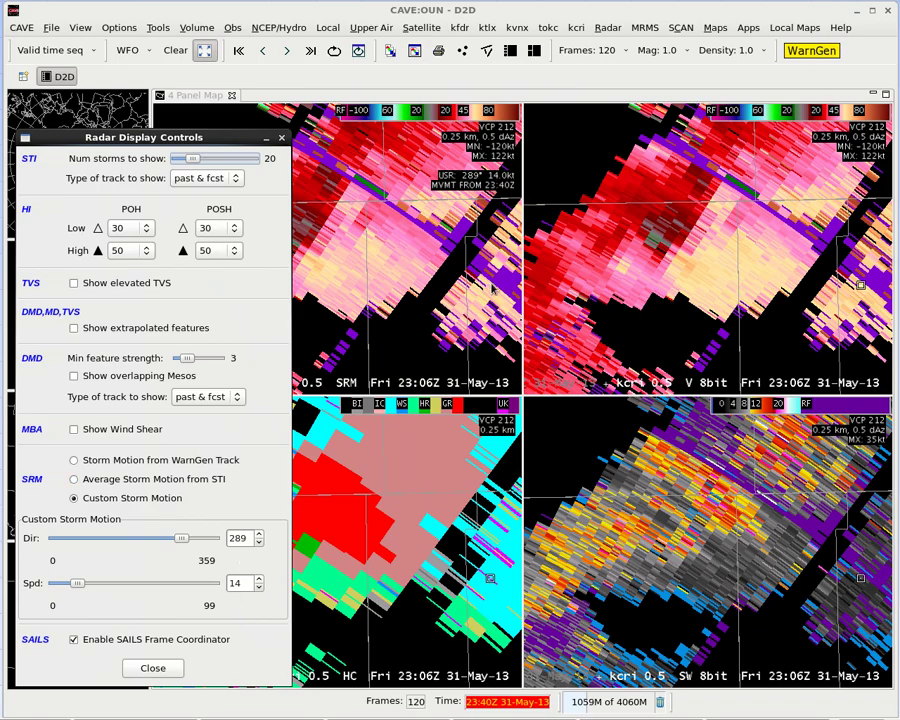
pyautogui.moveTo(237, 143); pyautogui.dragTo(0, 144)
pyautogui.moveTo(443, 231); pyautogui.dragTo(475, 231)
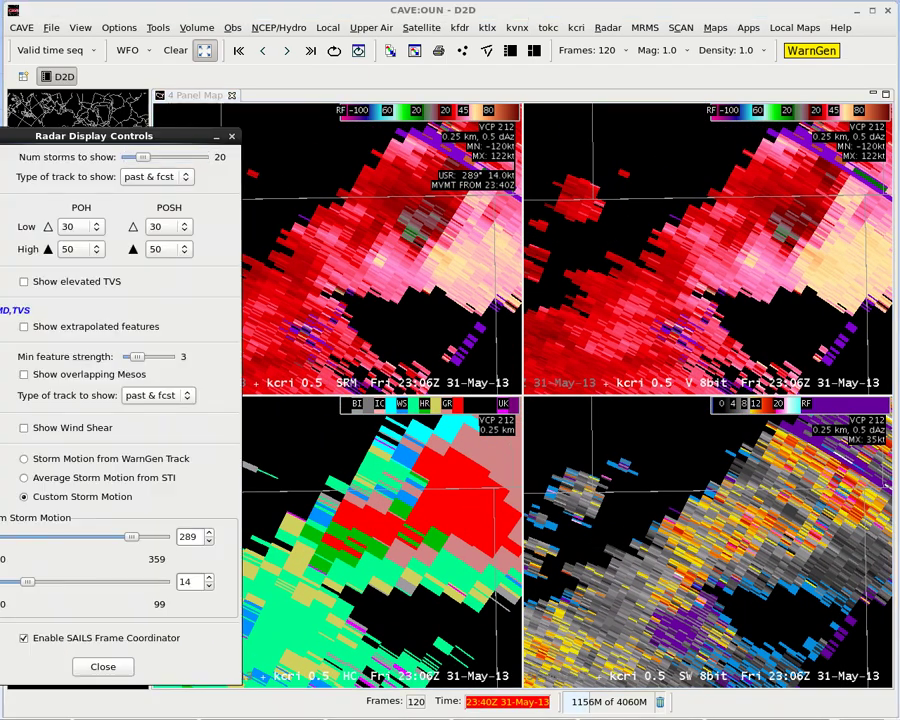
pyautogui.moveTo(33, 127); pyautogui.dragTo(88, 138)
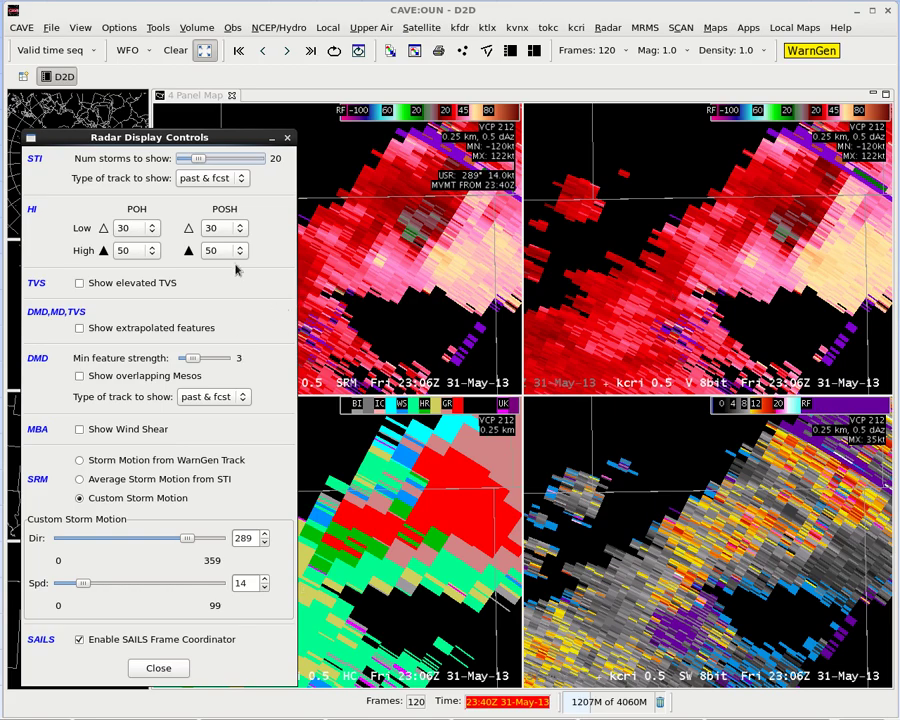
# - Set the custom storm motion direction for SRM to 270 degrees
pyautogui.doubleClick(265, 543)
pyautogui.doubleClick(265, 543)
pyautogui.tripleClick(264, 543)
pyautogui.tripleClick(264, 543)
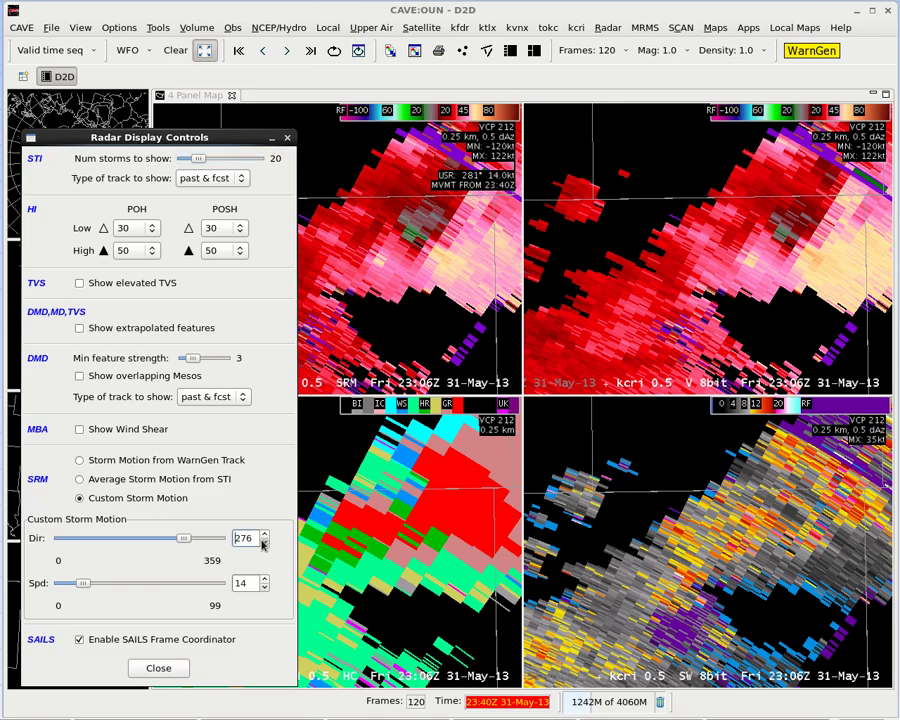
pyautogui.click(264, 543)
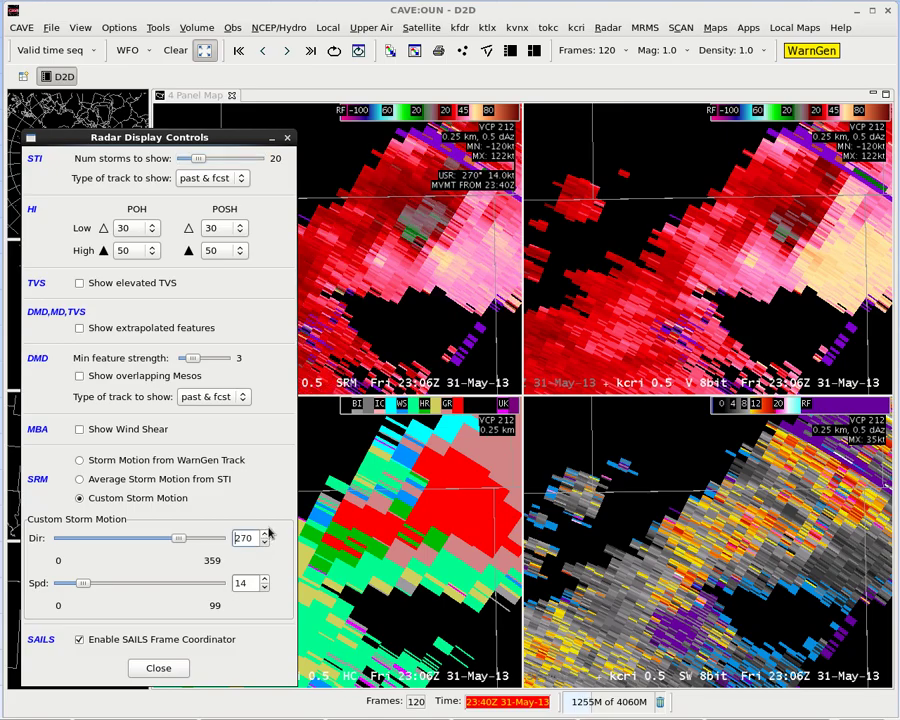
# - Set the custom storm motion speed for SRM to 34 knots
pyautogui.tripleClick(265, 582)
pyautogui.tripleClick(265, 582)
pyautogui.doubleClick(265, 582)
pyautogui.doubleClick(265, 582)
pyautogui.click(265, 579)
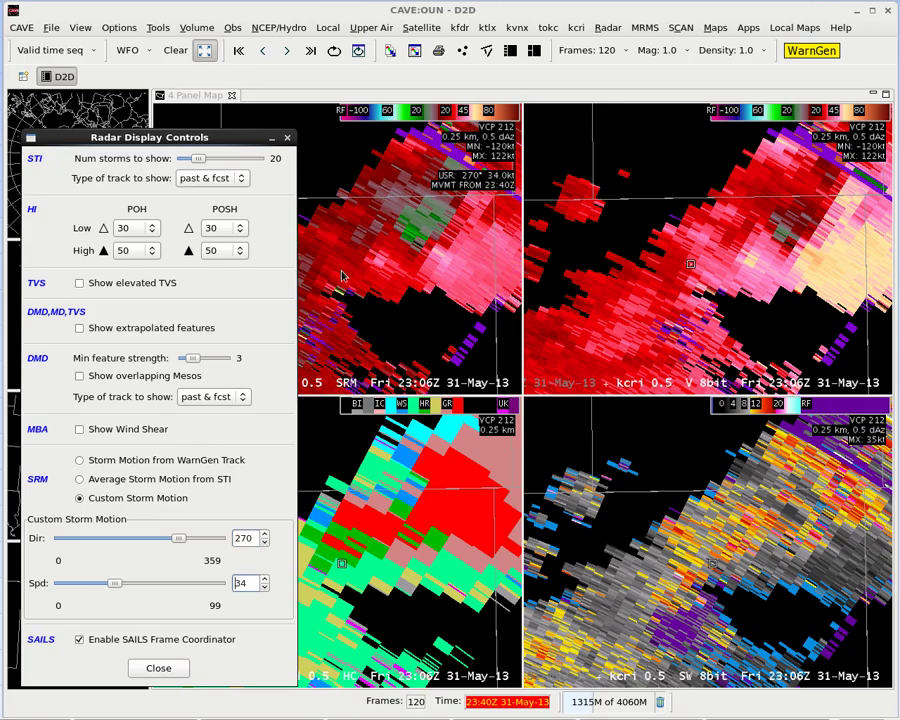
# - Minimize the Radar Display Controls dialog and inspect the storm's rotation in the SRM panel against the V panel
pyautogui.scroll(4, 433, 260)
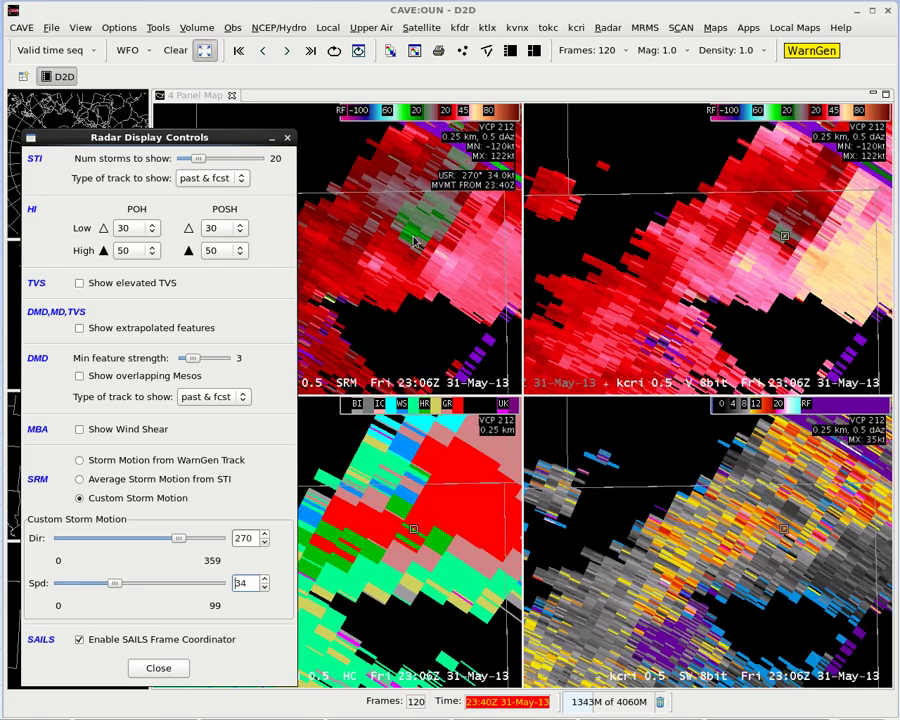
pyautogui.scroll(2, 428, 250)
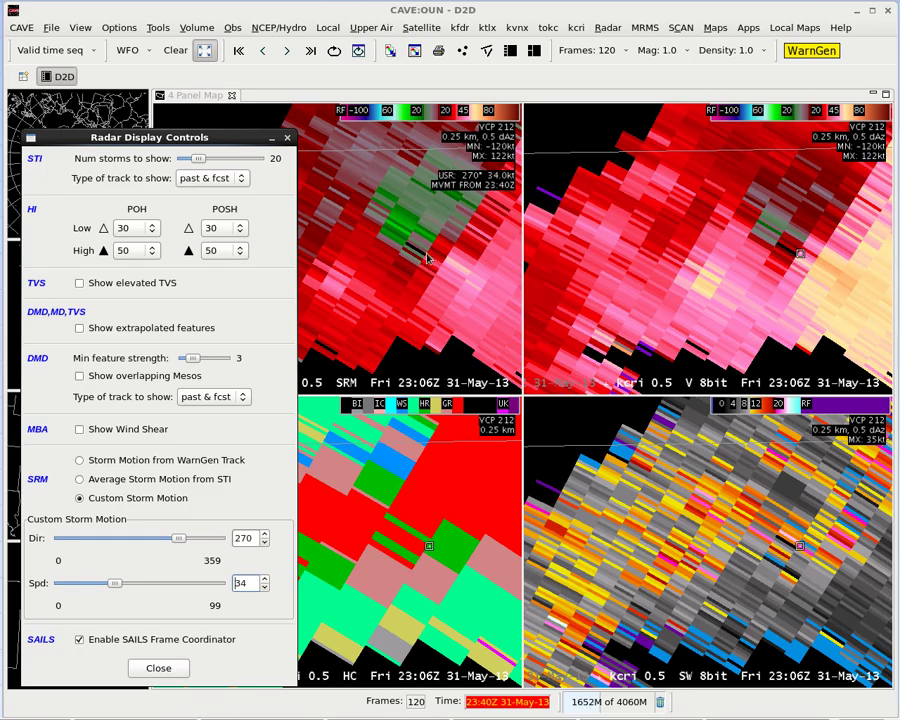
pyautogui.click(271, 138)
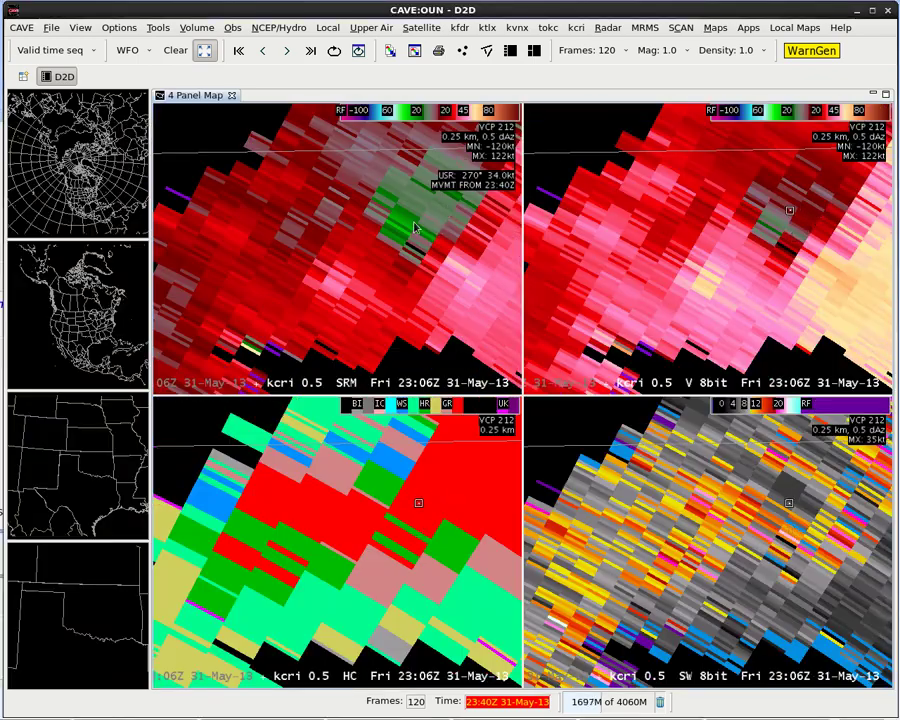
pyautogui.scroll(-5, 440, 272)
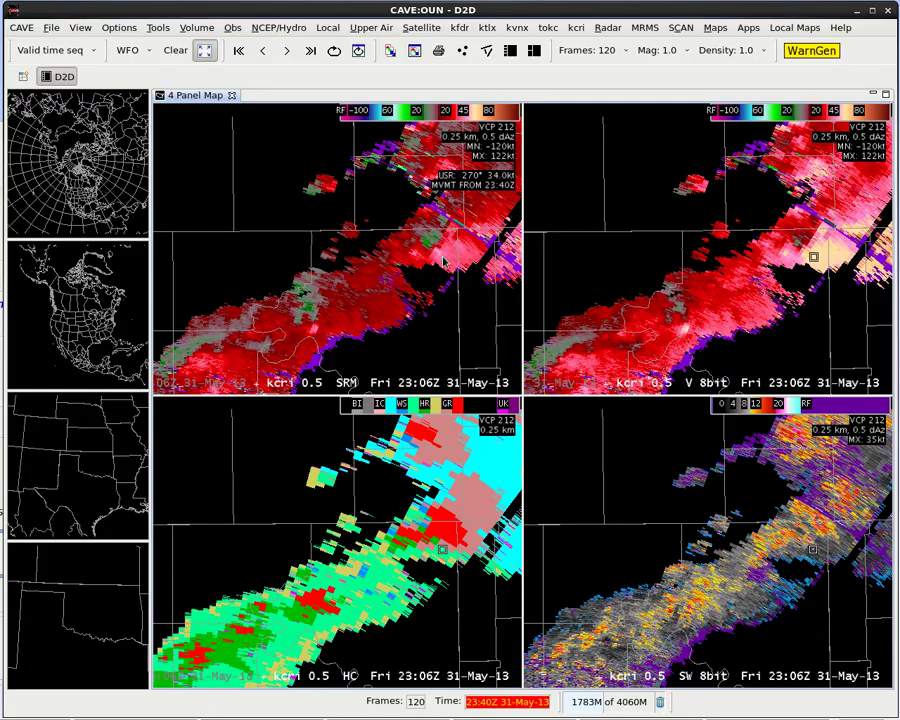
pyautogui.scroll(3, 440, 266)
pyautogui.scroll(1, 443, 263)
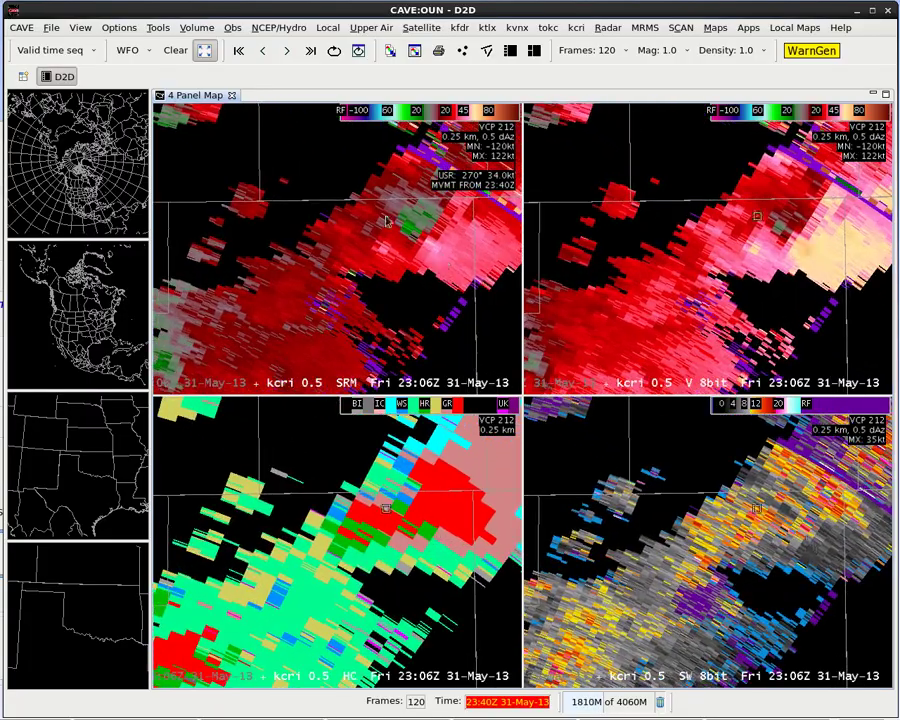
# - Compare the storm's couplet in SRM and V, and switch the SRM motion source to Average Storm Motion from STI
pyautogui.scroll(2, 430, 256)
pyautogui.scroll(1, 421, 240)
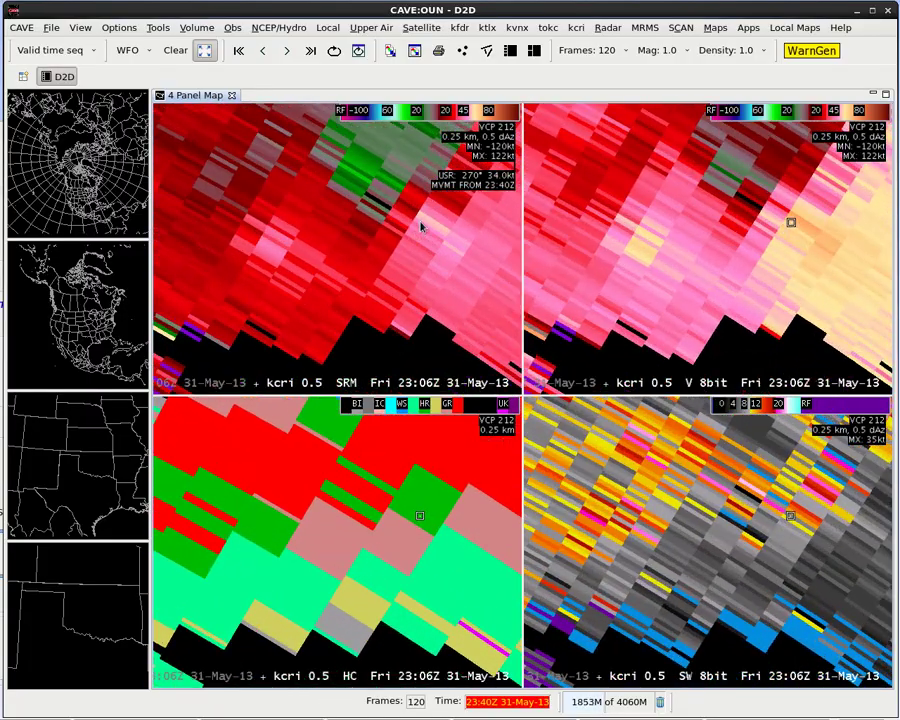
pyautogui.scroll(1, 418, 237)
pyautogui.moveTo(0, 126); pyautogui.dragTo(44, 132)
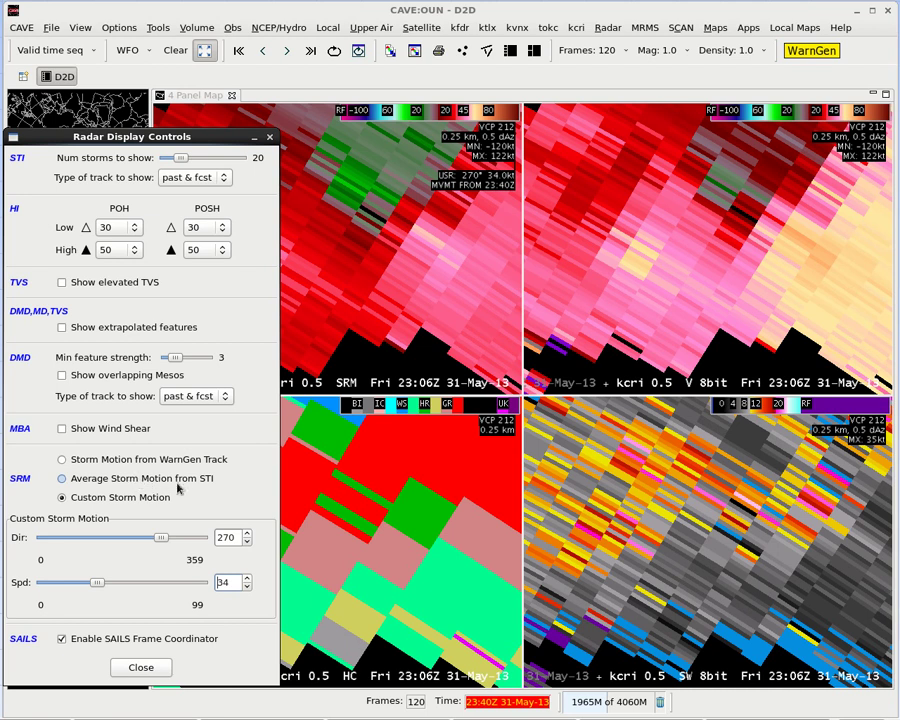
pyautogui.click(61, 479)
pyautogui.scroll(-1, 407, 208)
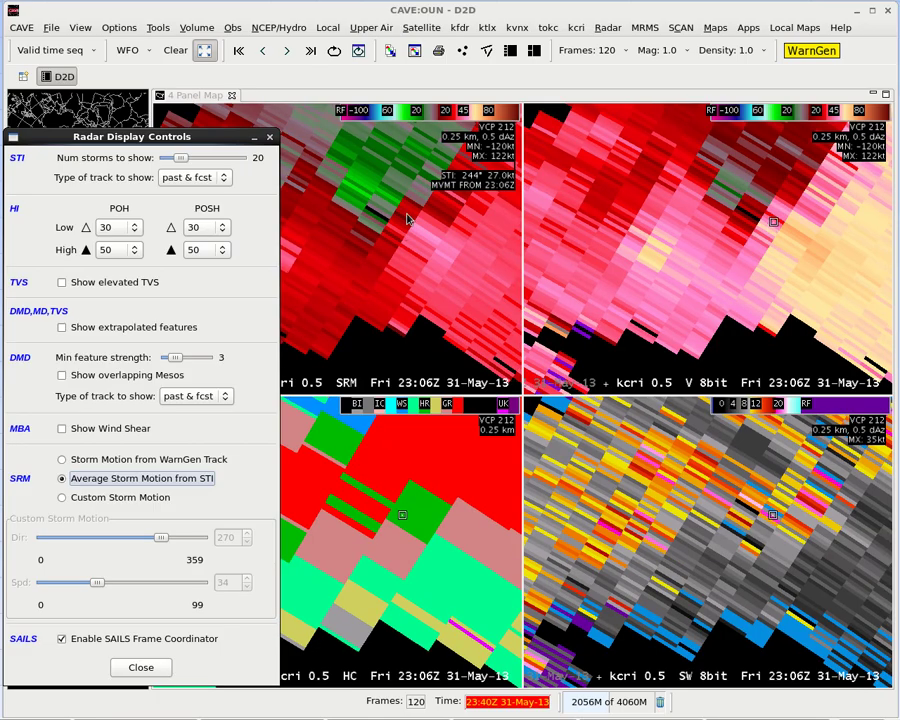
pyautogui.moveTo(438, 193); pyautogui.dragTo(412, 236)
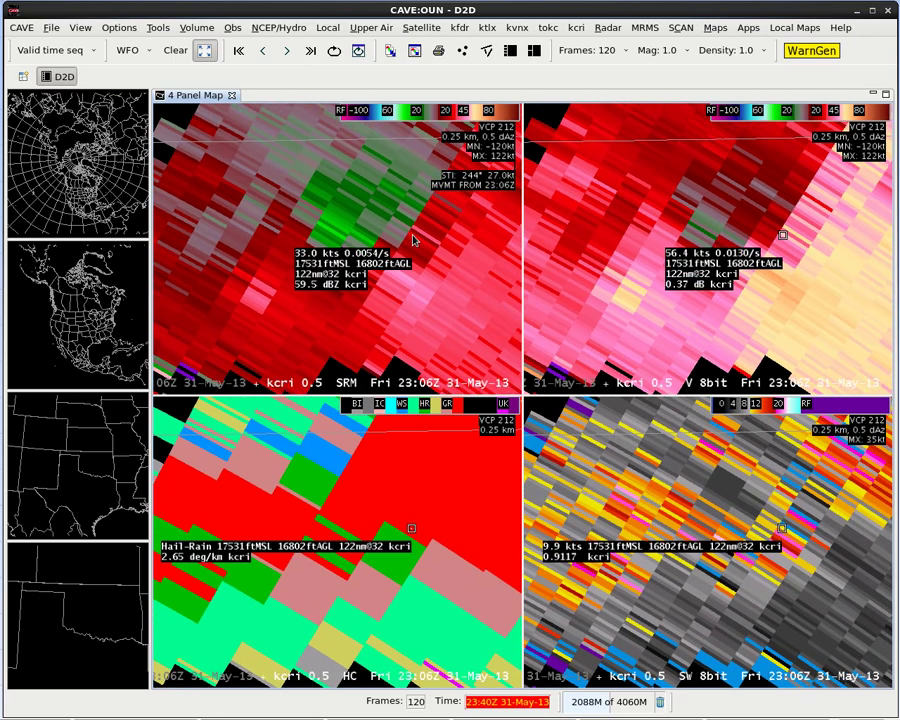
pyautogui.scroll(-1, 402, 248)
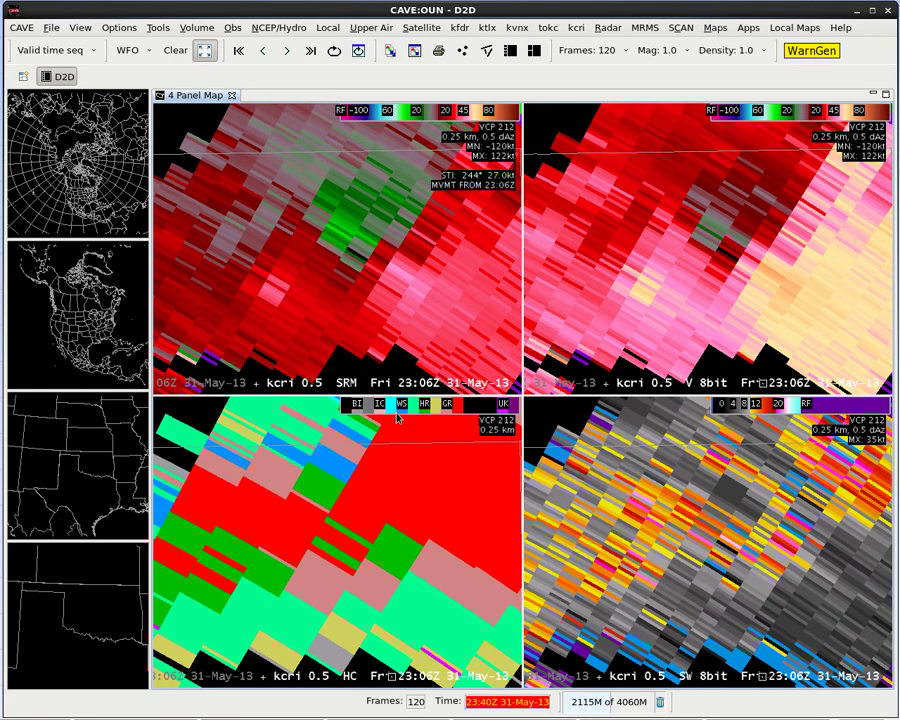
# - Try Storm Motion from WarnGen Track as the SRM motion source, and return it to Custom Storm Motion
pyautogui.hotkey('alt', 'Tab')
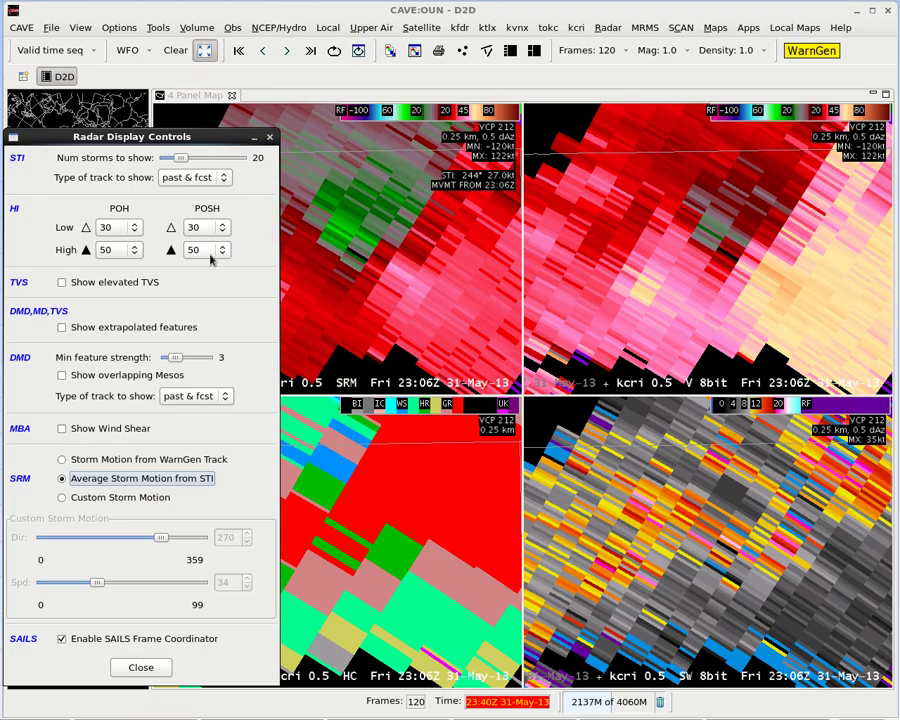
pyautogui.click(169, 460)
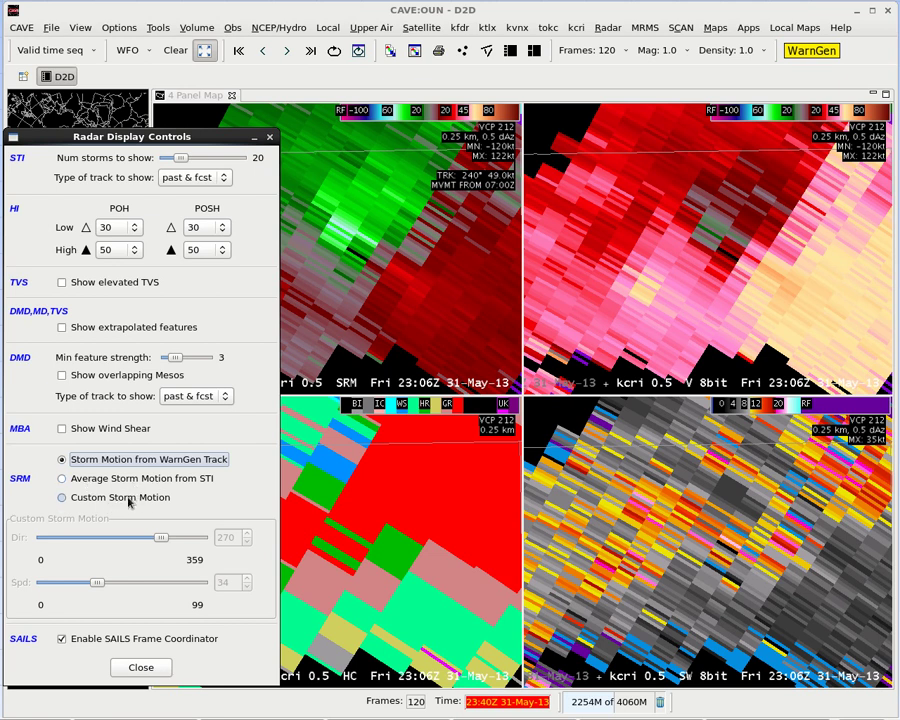
pyautogui.click(128, 497)
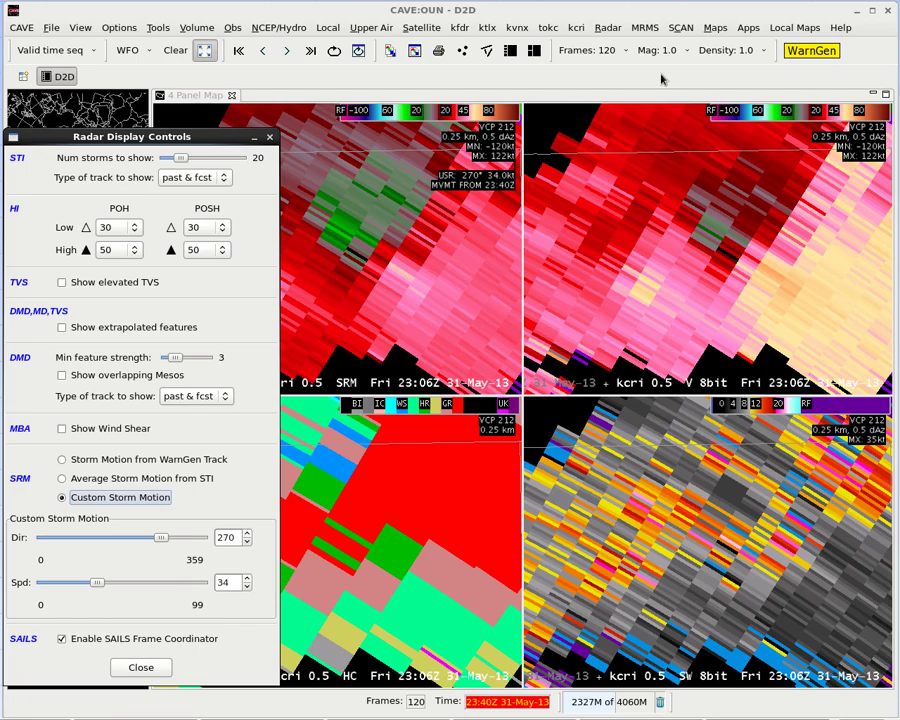
# - Overlay the kcri Digital Mesocyclone (DMD) product on the four panels and show the whole storm line
pyautogui.click(577, 28)
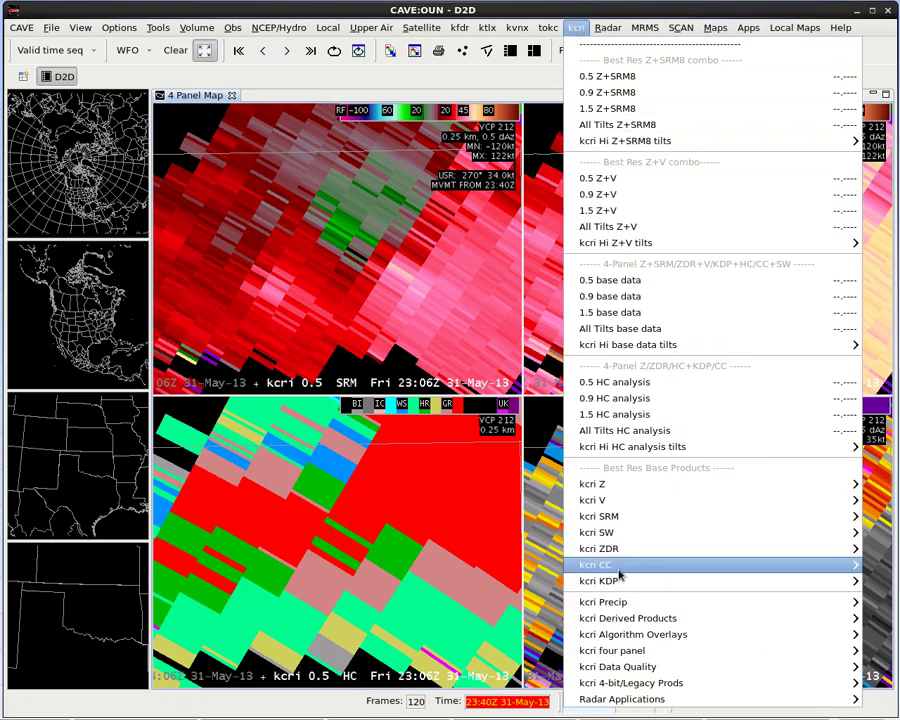
pyautogui.moveTo(640, 636)
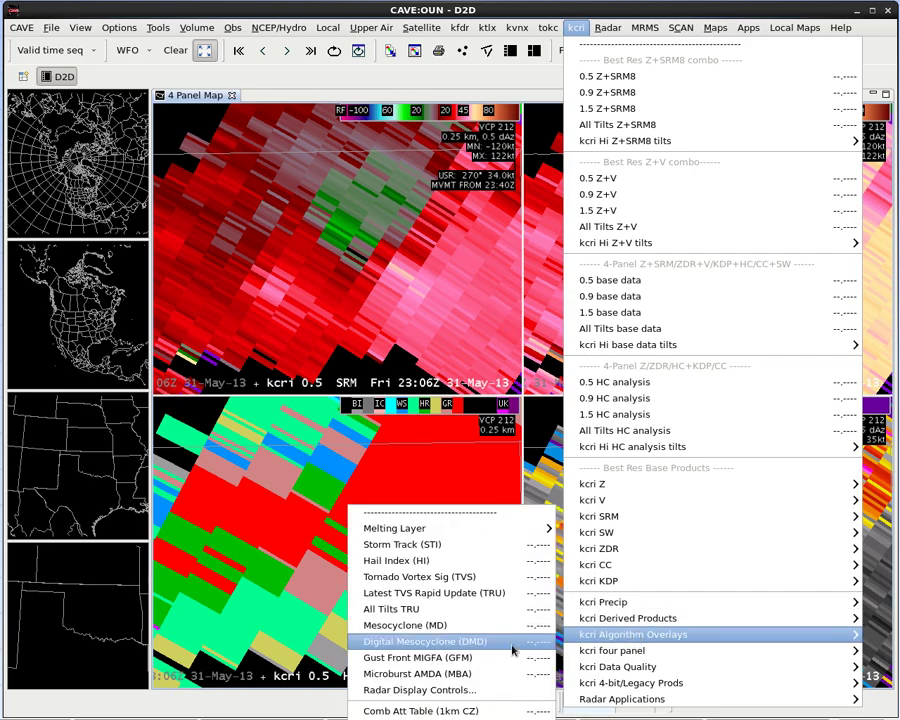
pyautogui.click(512, 645)
pyautogui.scroll(-6, 320, 265)
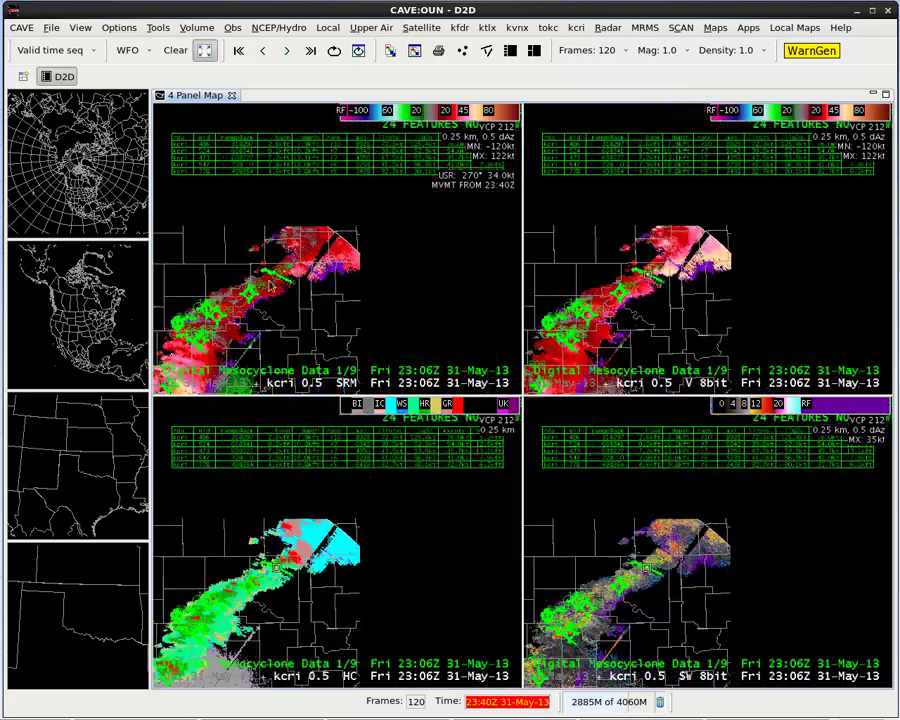
pyautogui.moveTo(248, 299); pyautogui.dragTo(344, 238)
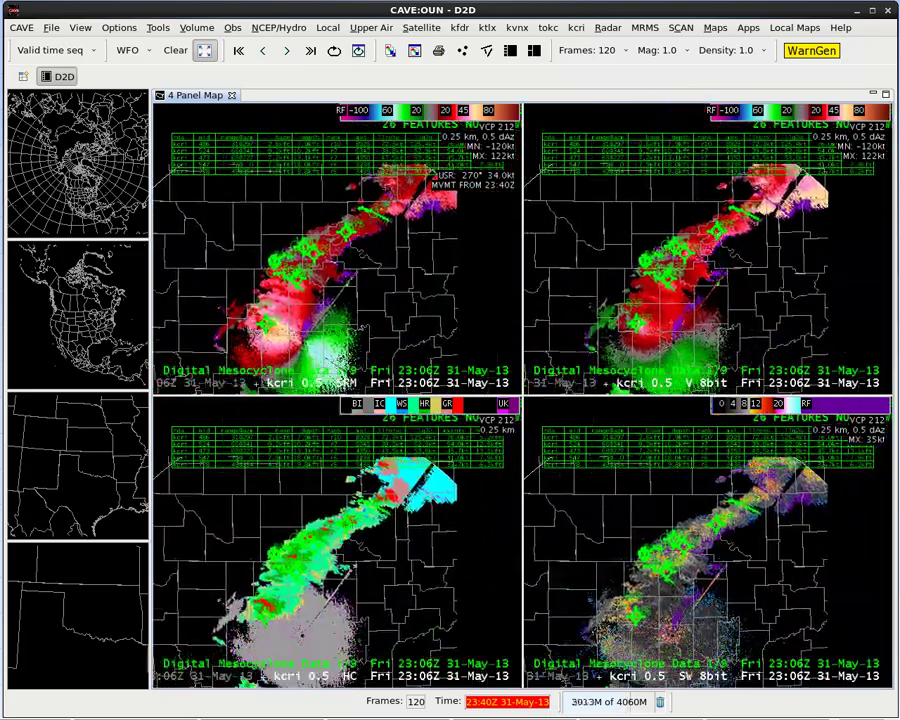
pyautogui.middleClick(193, 384)
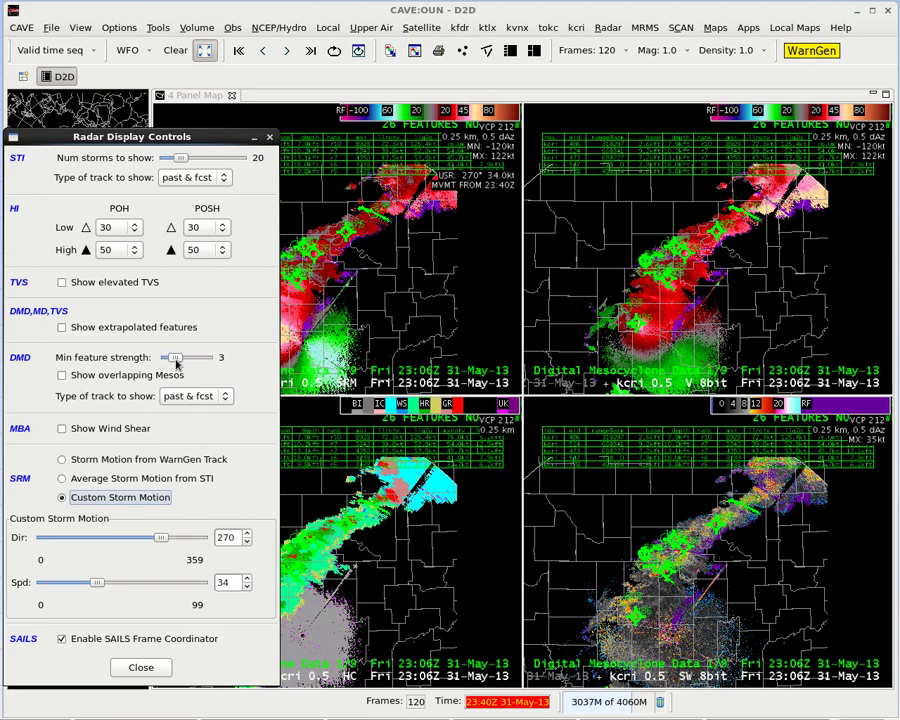
# - Try DMD minimum feature strengths of 5, 7 and 0, settle on 4, and close the Radar Display Controls
pyautogui.moveTo(176, 363); pyautogui.dragTo(183, 368)
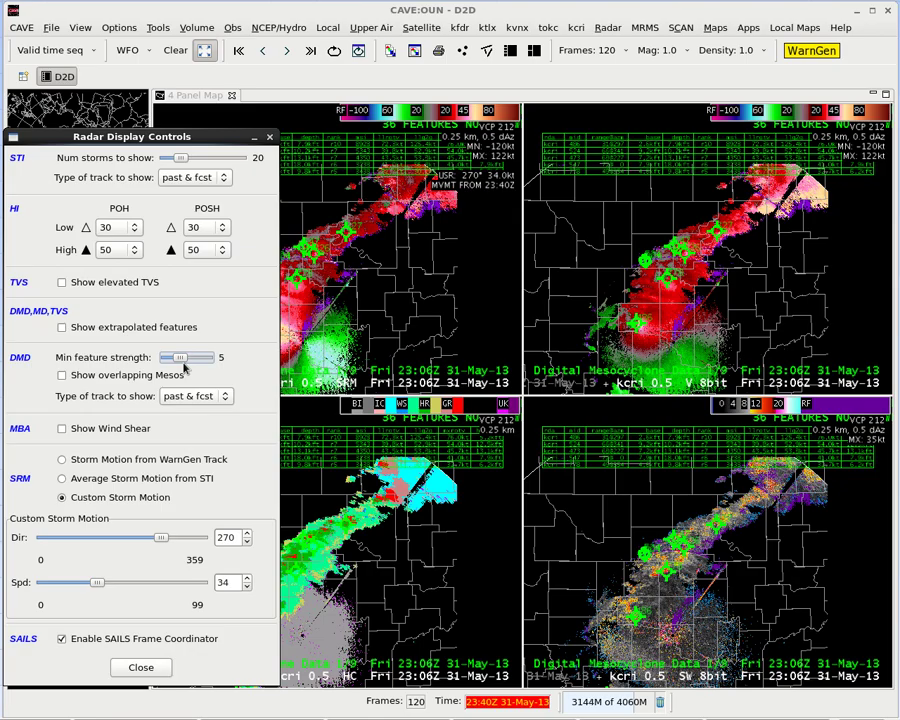
pyautogui.moveTo(180, 363); pyautogui.dragTo(189, 366)
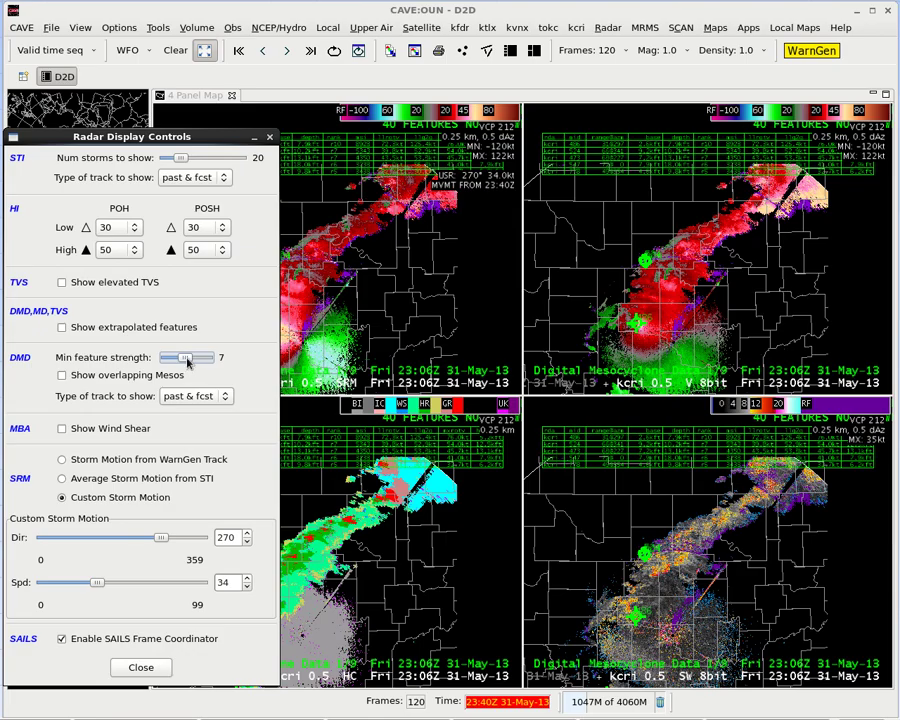
pyautogui.moveTo(187, 359); pyautogui.dragTo(169, 364)
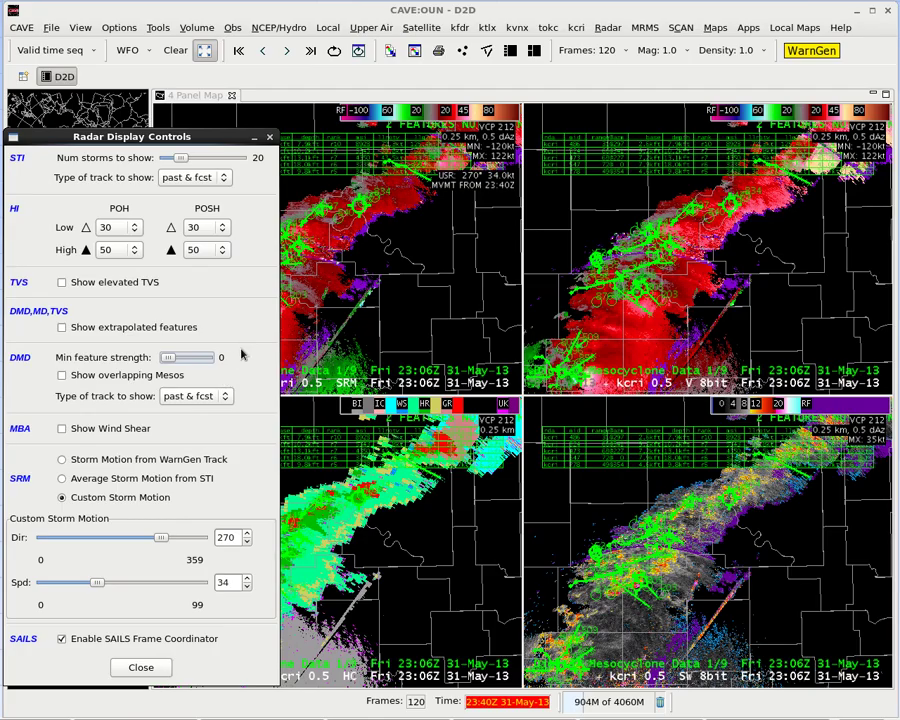
pyautogui.moveTo(169, 359); pyautogui.dragTo(181, 366)
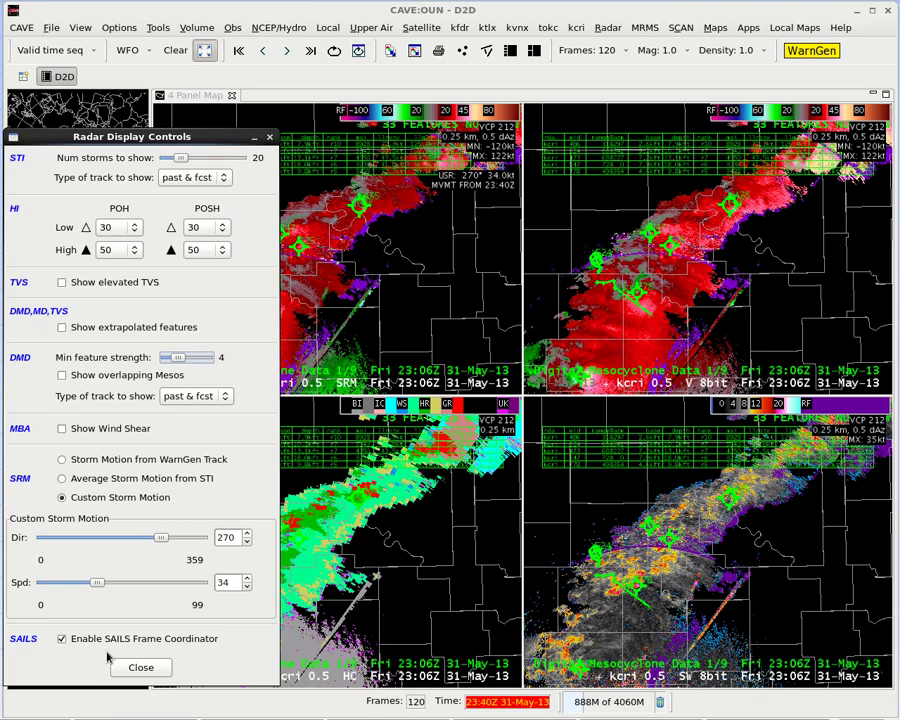
pyautogui.click(135, 666)
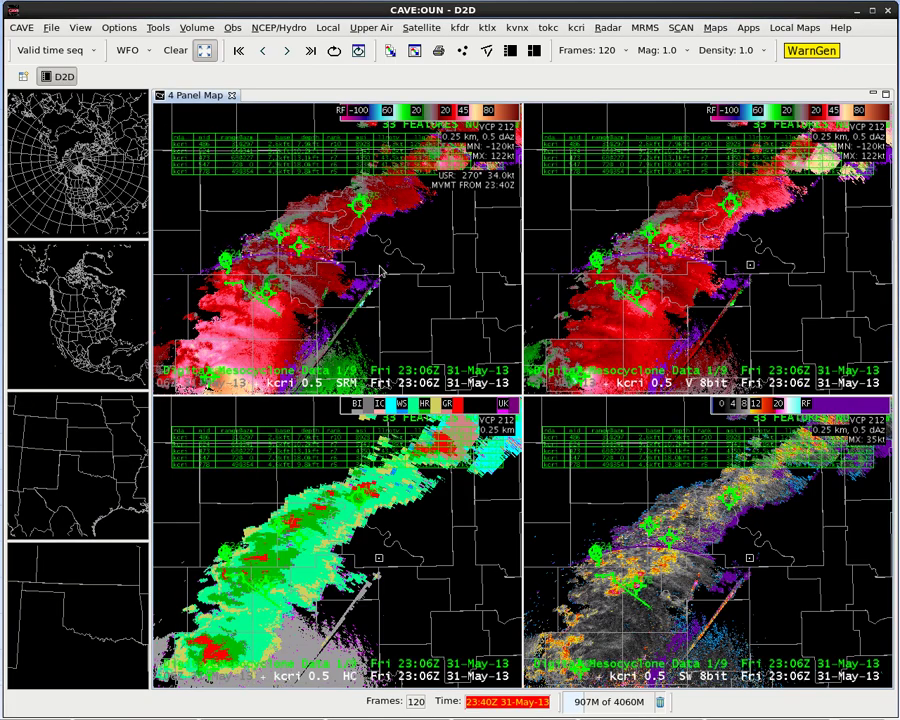
# - Examine the 23:08Z SAILS frame at the 0.5 tilt and compare it with the 0.9 and 1.3 tilts
pyautogui.scroll(4, 384, 262)
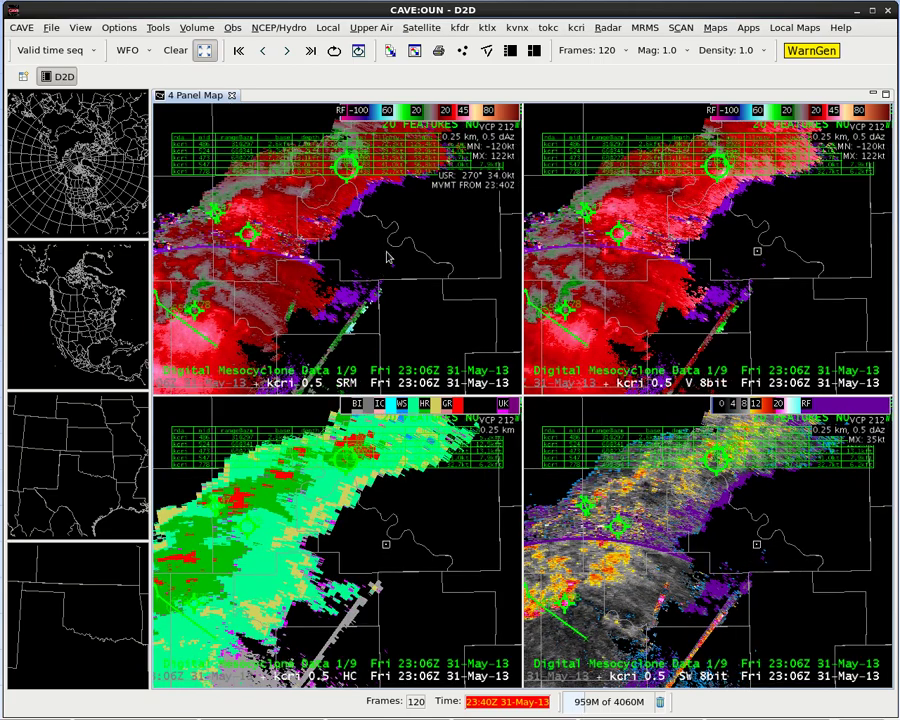
pyautogui.scroll(2, 388, 258)
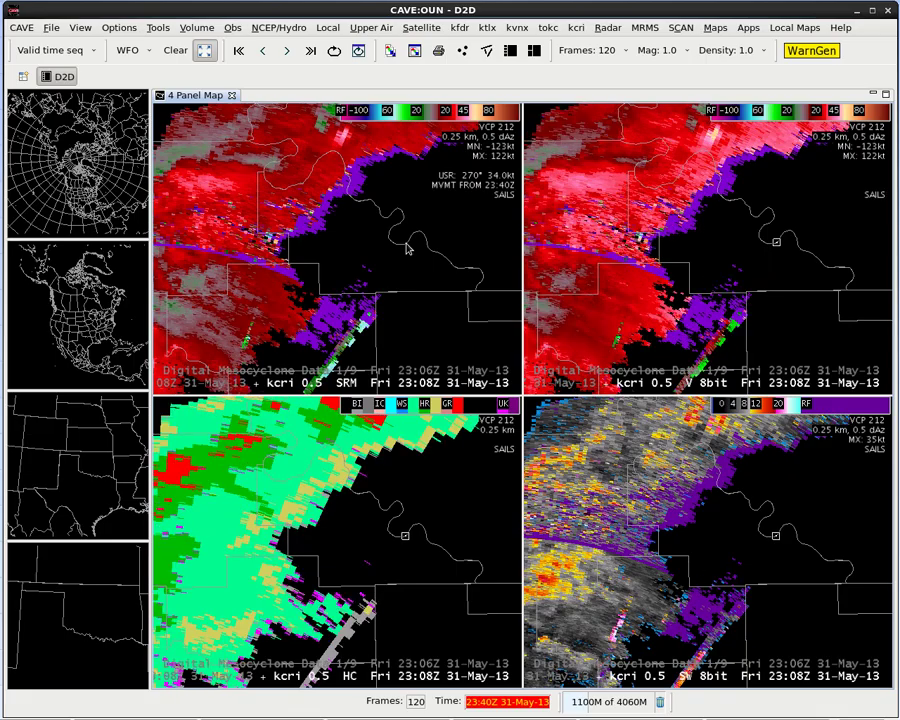
pyautogui.moveTo(394, 295); pyautogui.dragTo(428, 253)
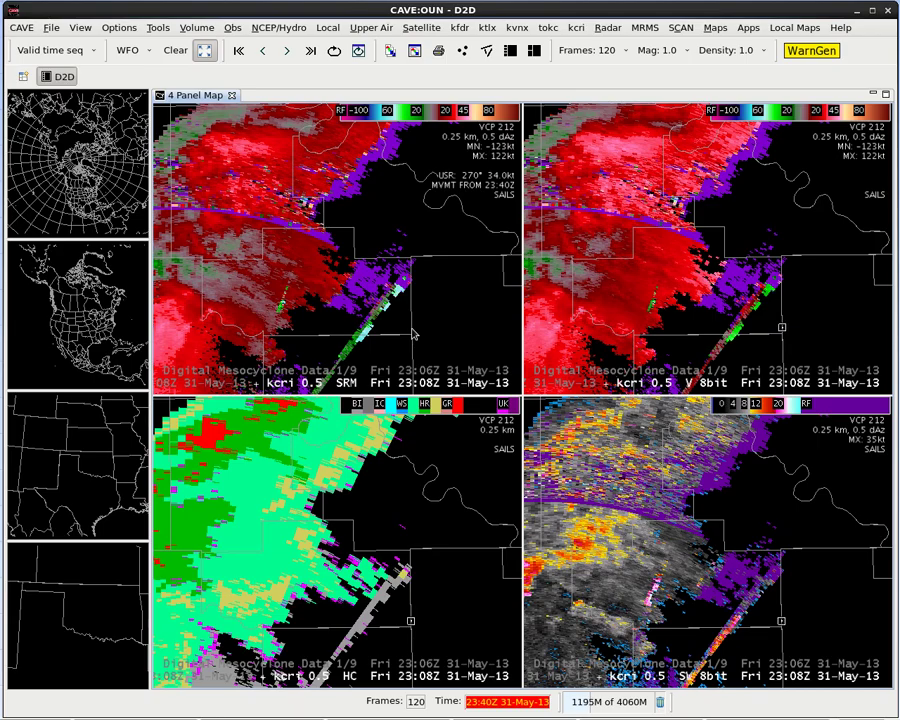
pyautogui.press('Up')
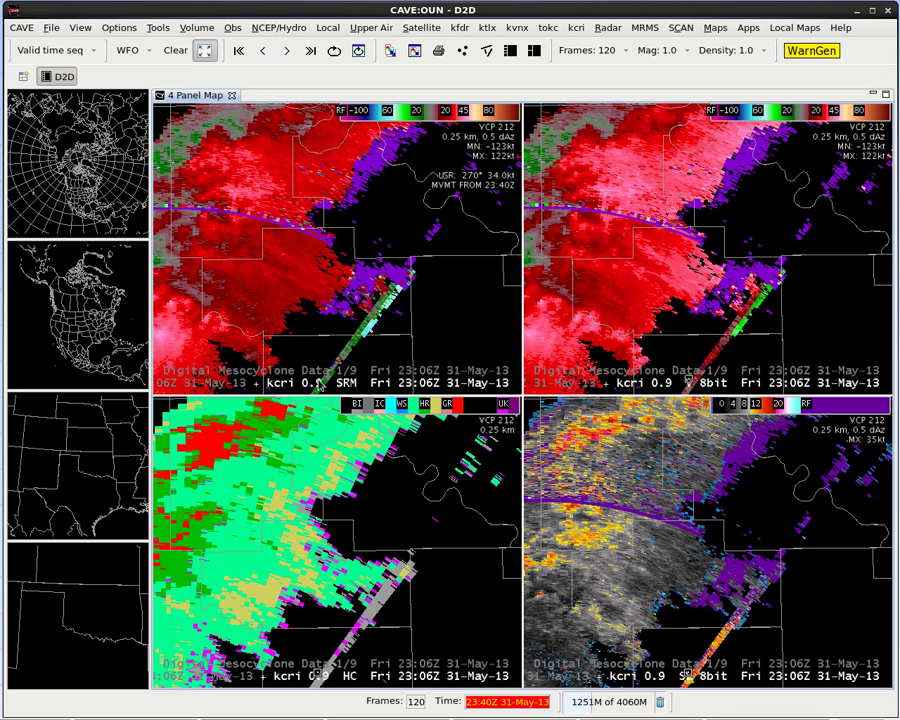
pyautogui.press('Up')
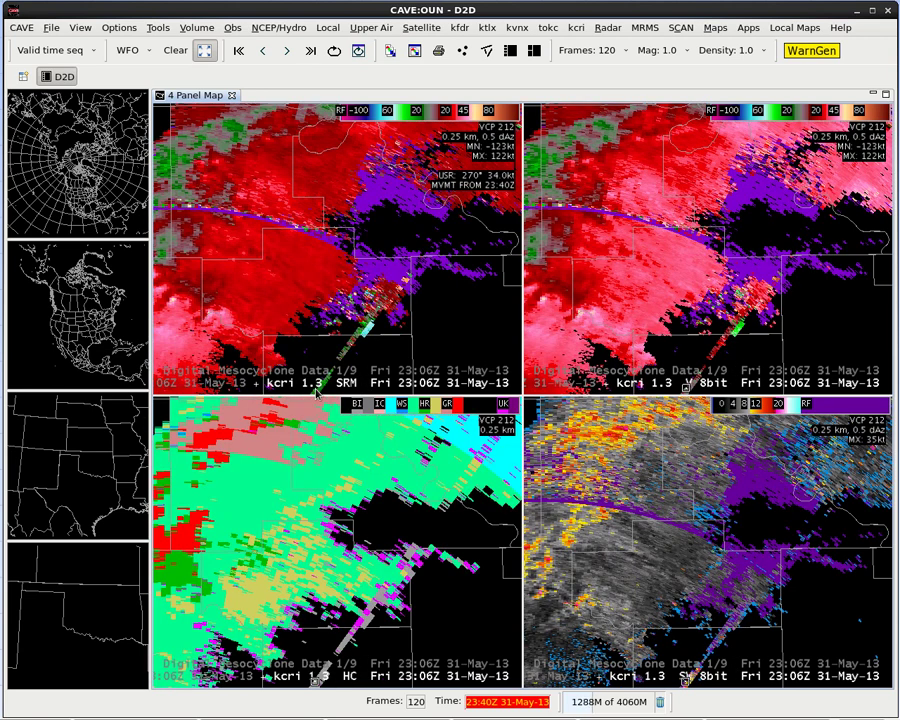
pyautogui.press('Down')
pyautogui.press('Down')
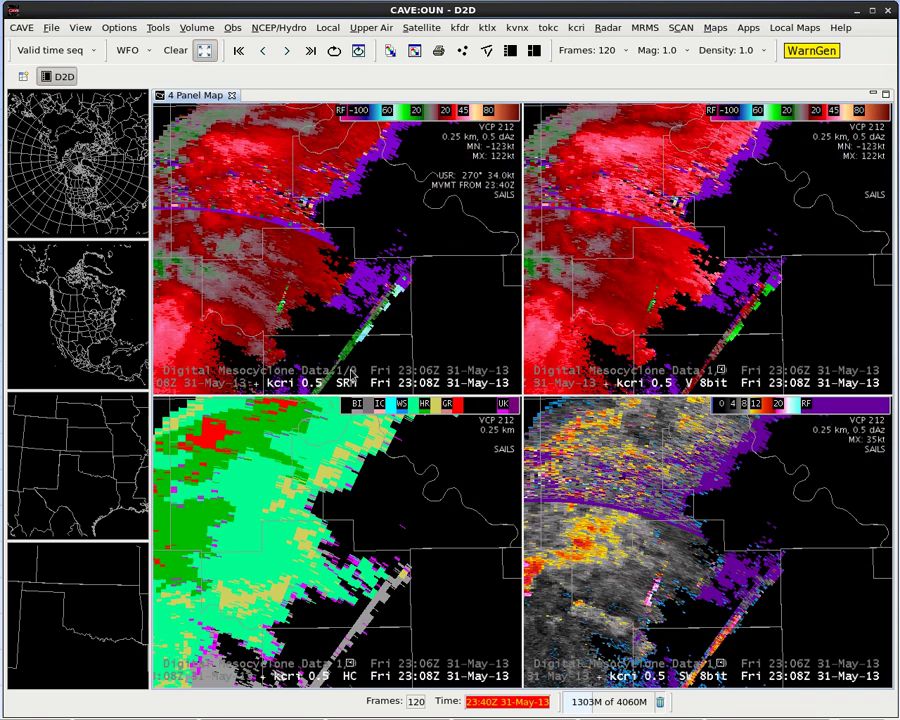